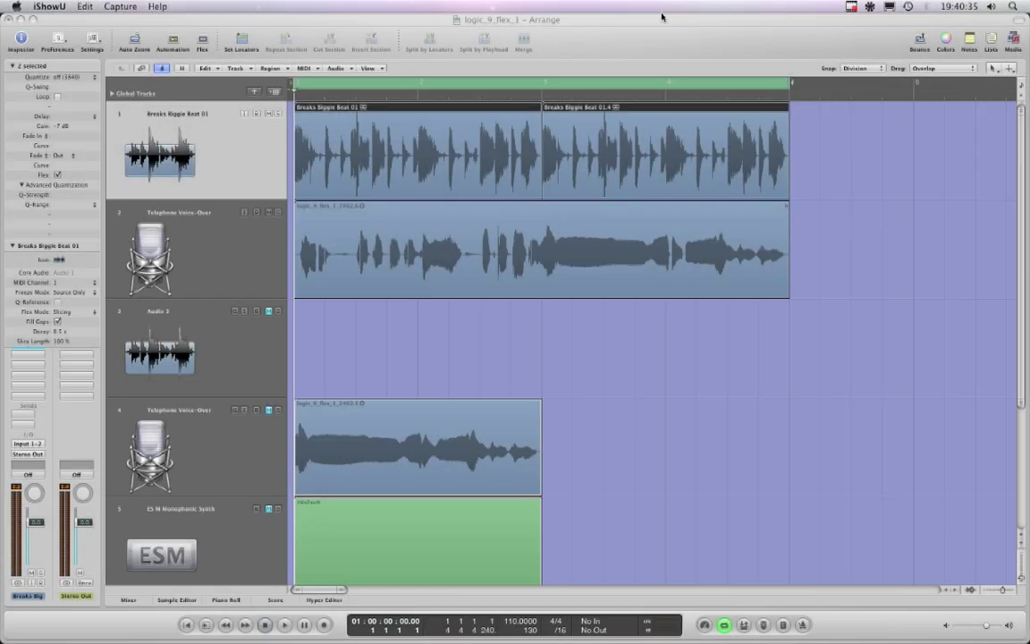
# Bring the project forward and switch selection between the Telephone Voice-Over and Breaks Biggie Beat 01 tracks
pyautogui.click(662, 20)
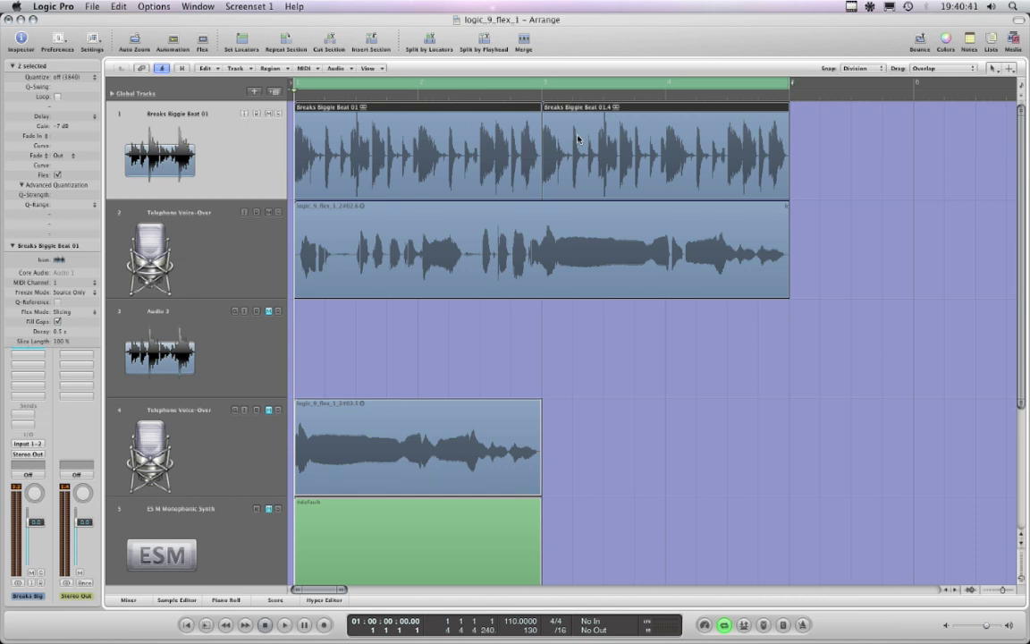
pyautogui.click(244, 234)
pyautogui.click(248, 182)
pyautogui.click(245, 261)
pyautogui.click(241, 165)
pyautogui.click(243, 257)
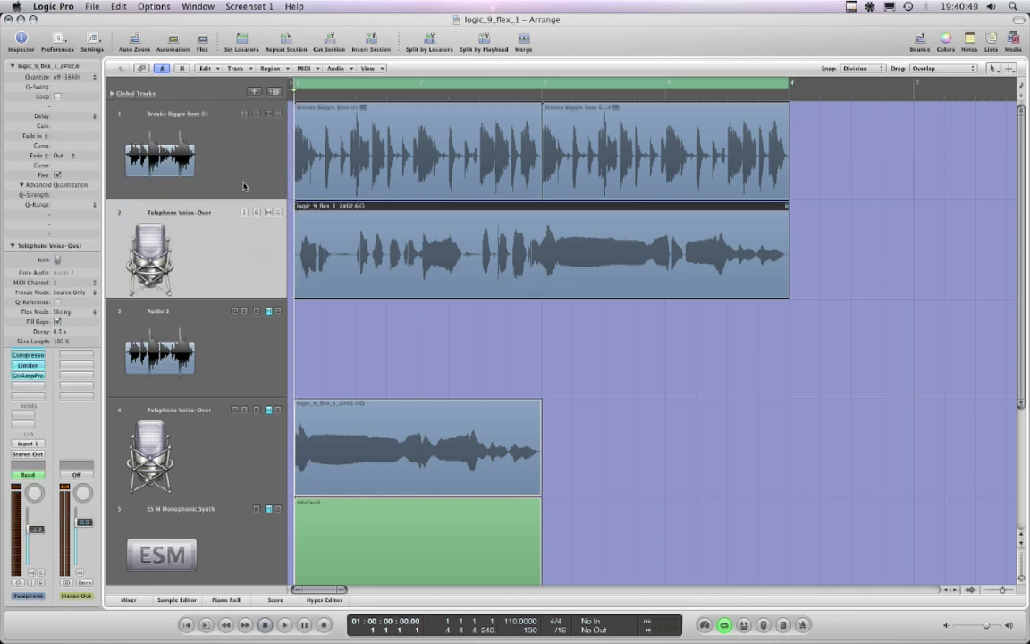
pyautogui.click(241, 169)
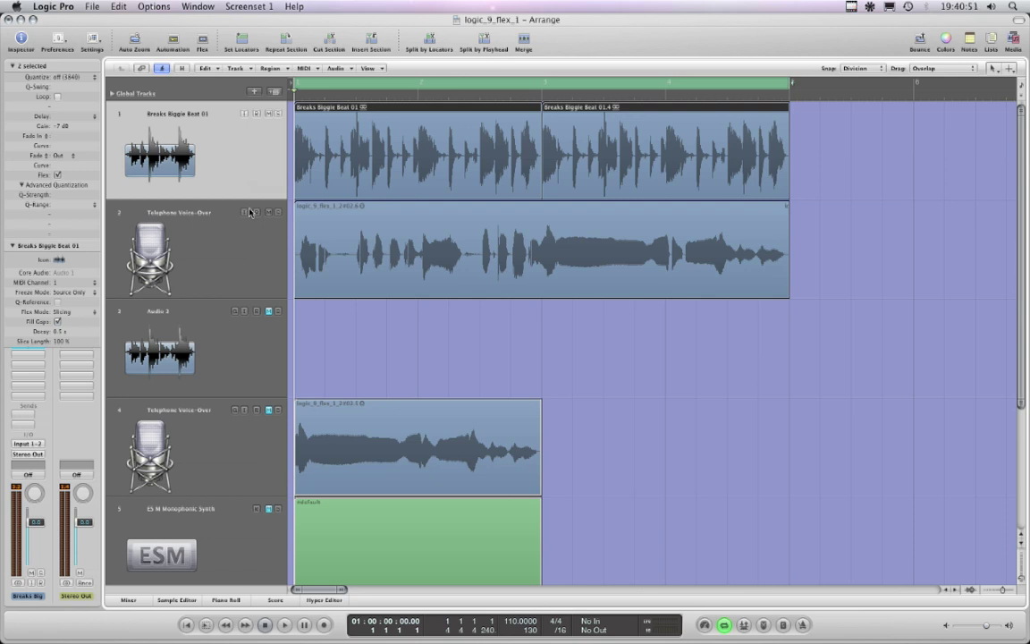
pyautogui.click(247, 229)
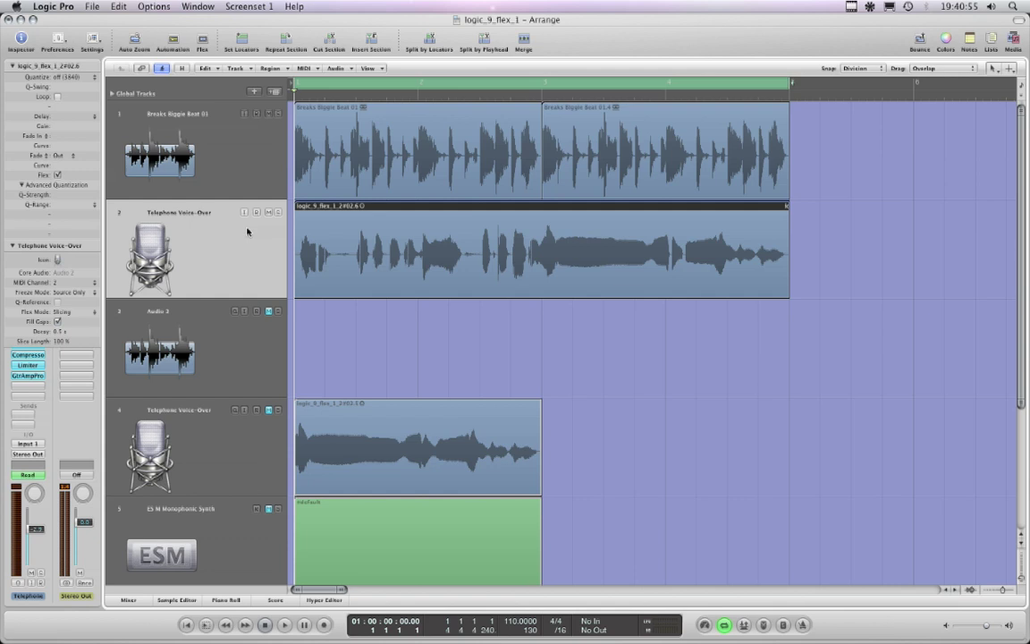
pyautogui.click(246, 177)
pyautogui.click(249, 241)
pyautogui.click(242, 167)
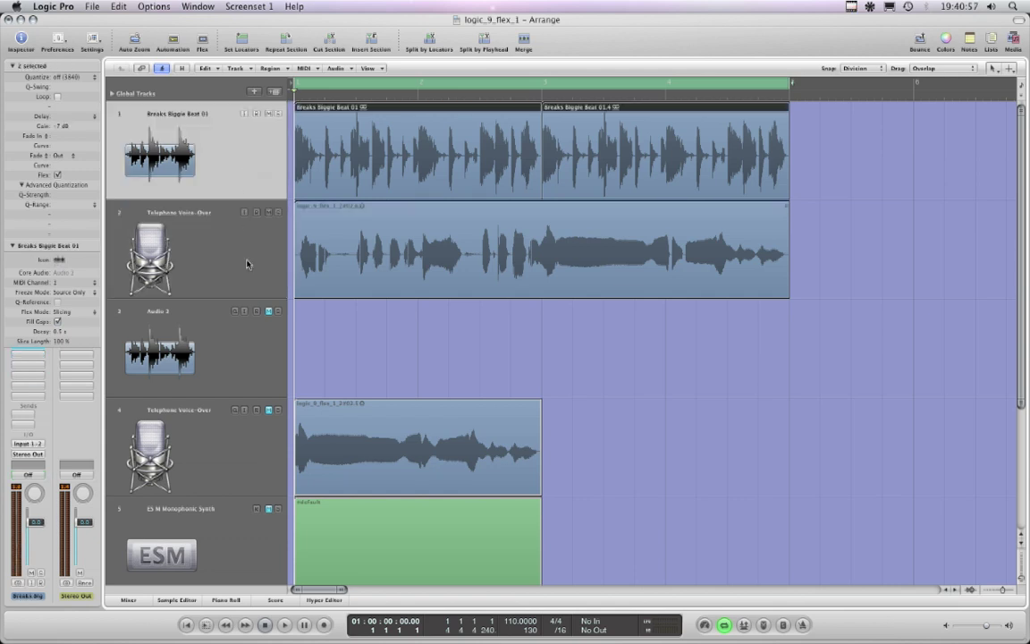
pyautogui.click(226, 238)
pyautogui.click(221, 154)
pyautogui.click(240, 231)
pyautogui.click(241, 183)
# Play the arrangement, stop at the song start, then turn on Flex View
pyautogui.click(284, 625)
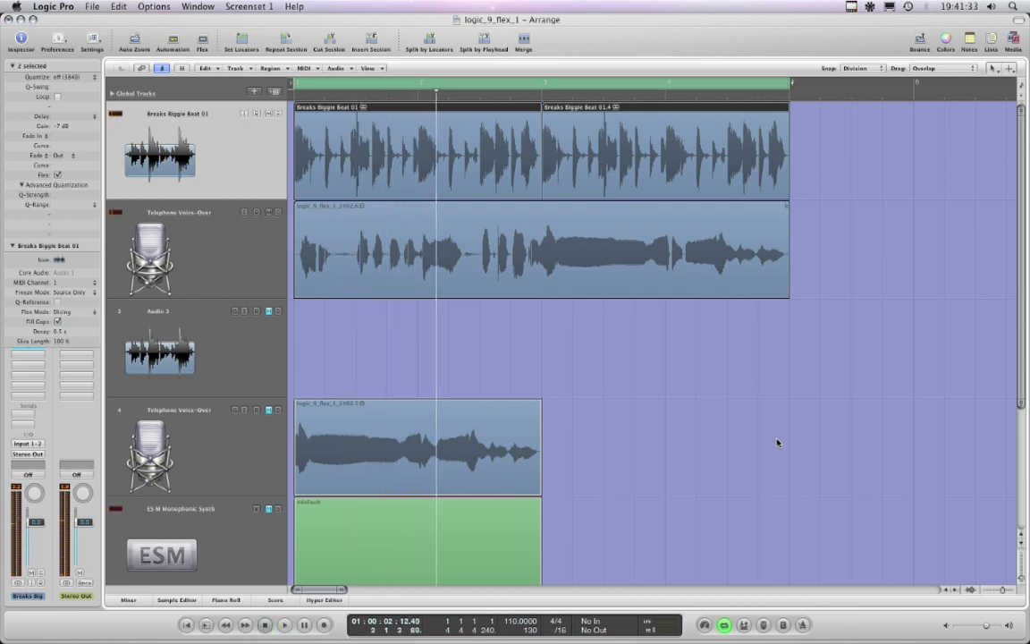
pyautogui.press('space')
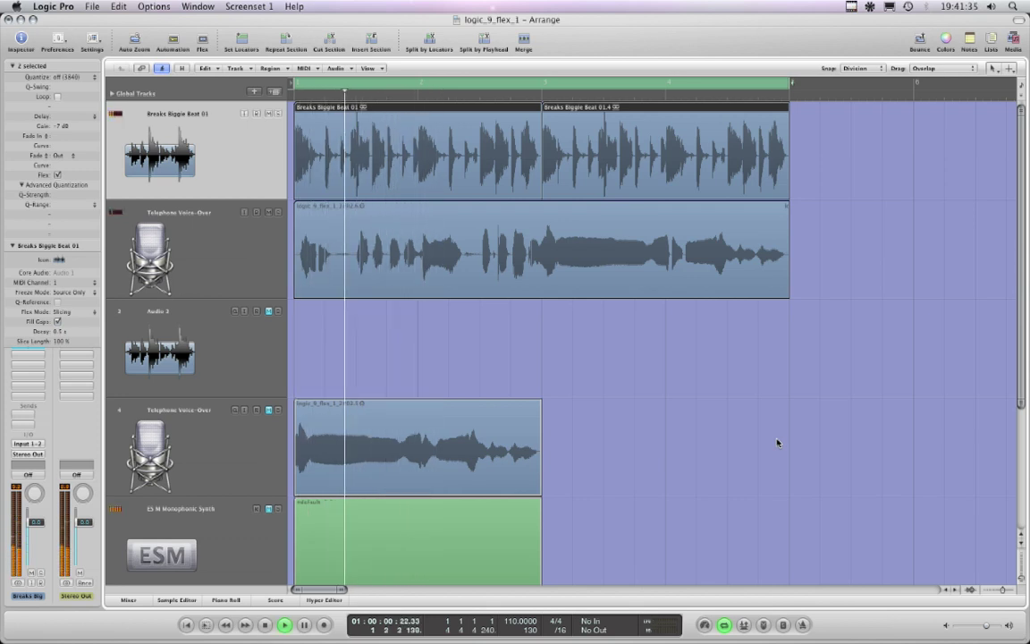
pyautogui.press('space')
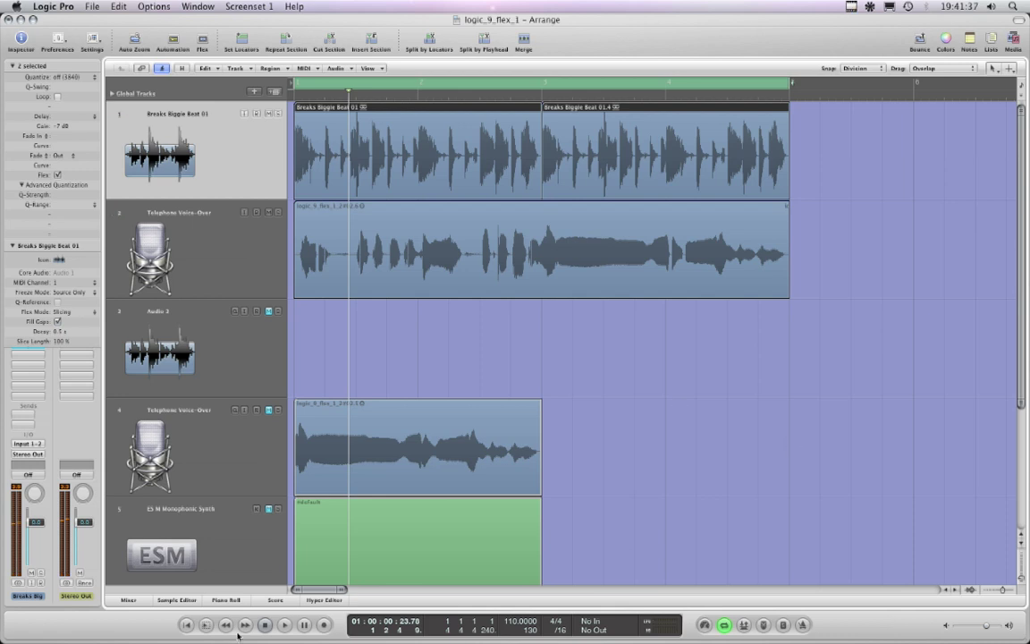
pyautogui.press('Return')
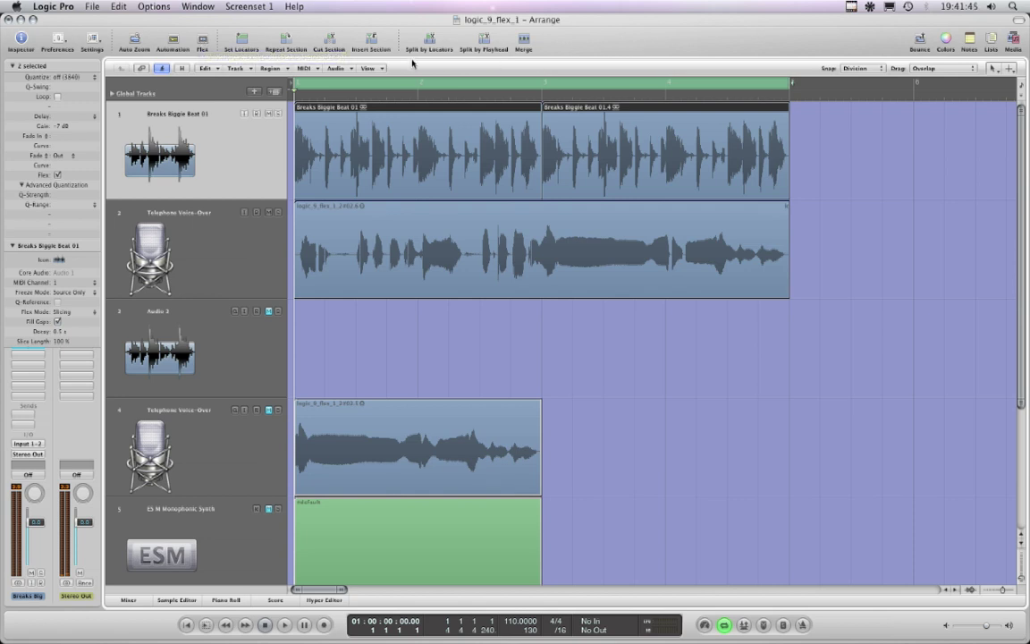
pyautogui.click(385, 69)
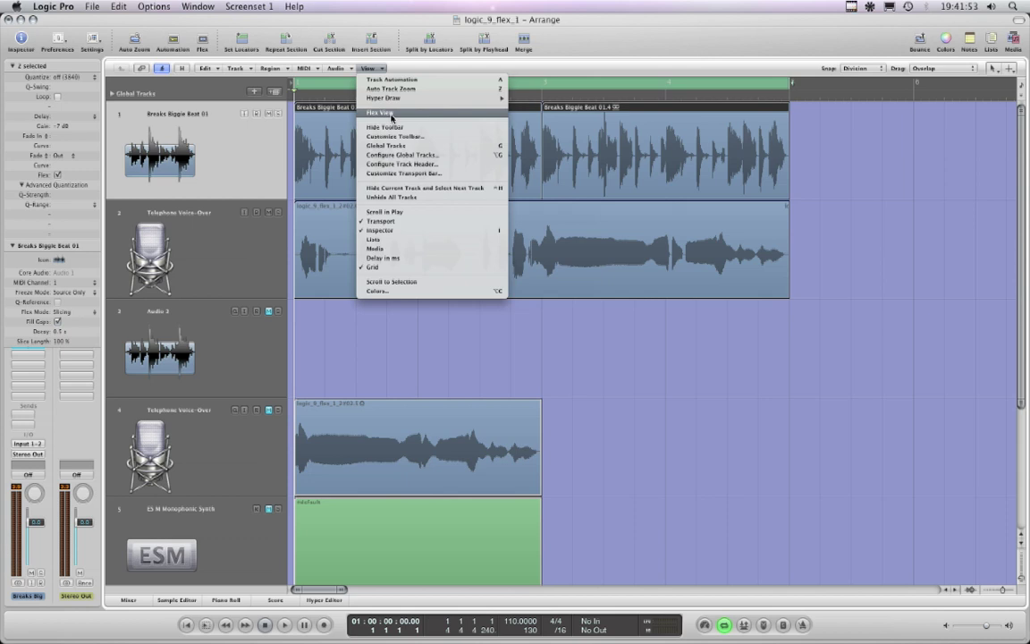
pyautogui.click(391, 118)
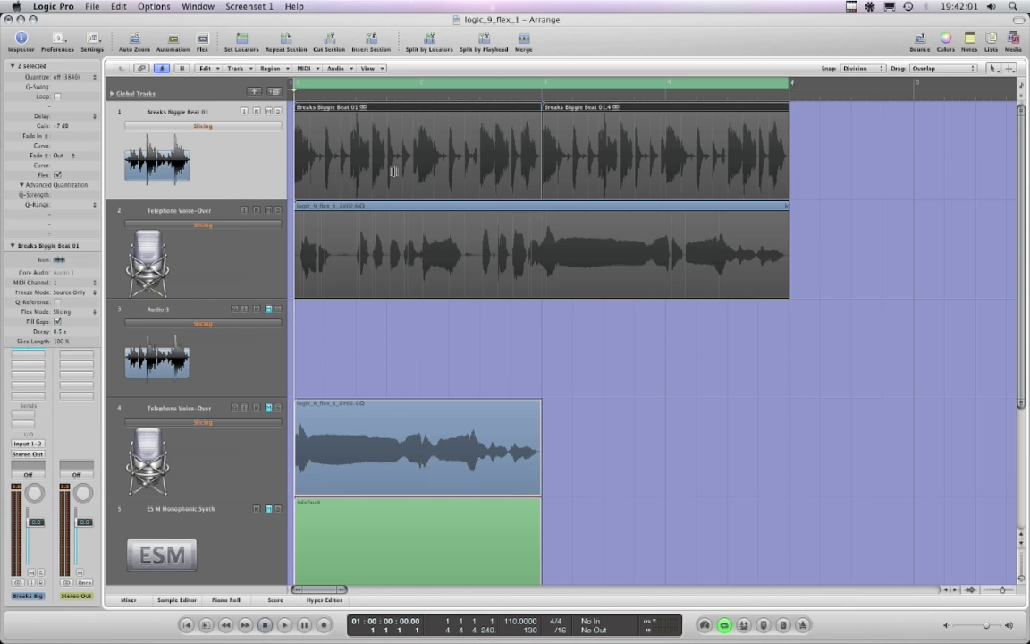
pyautogui.click(57, 7)
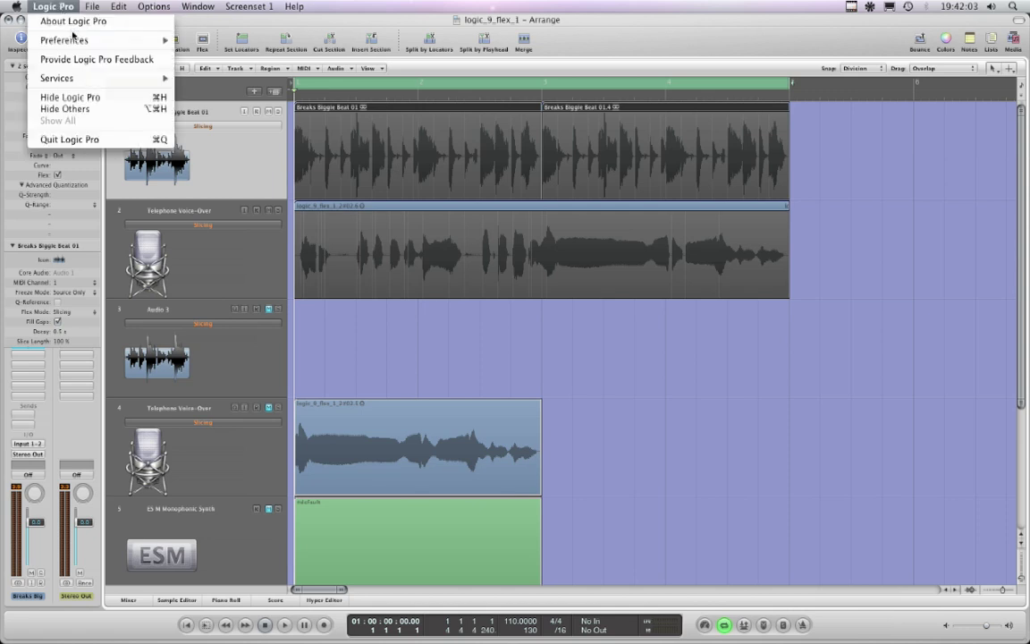
pyautogui.moveTo(68, 41)
pyautogui.click(203, 76)
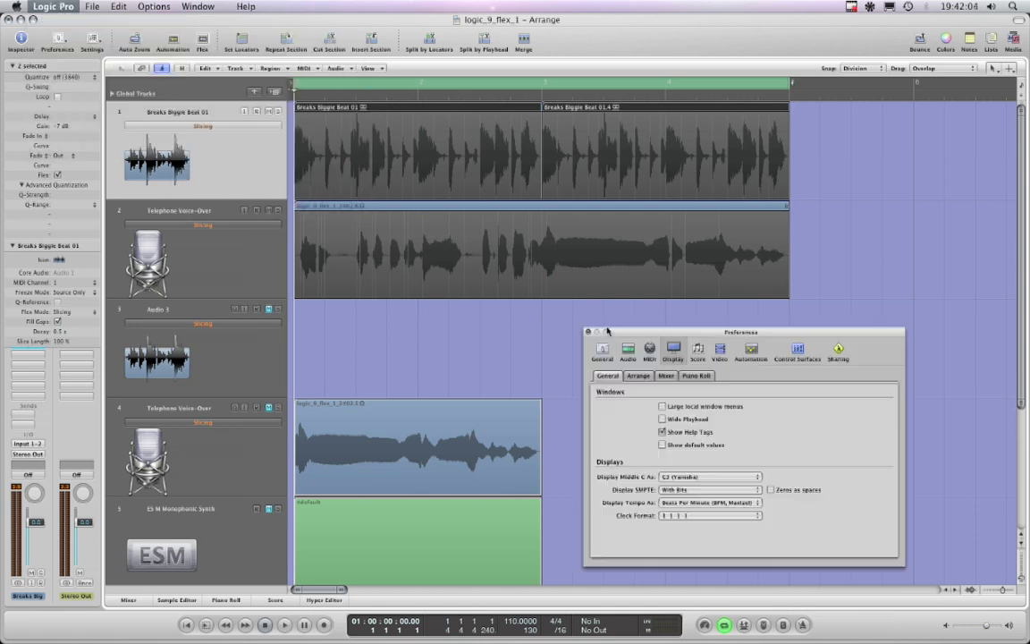
pyautogui.click(640, 376)
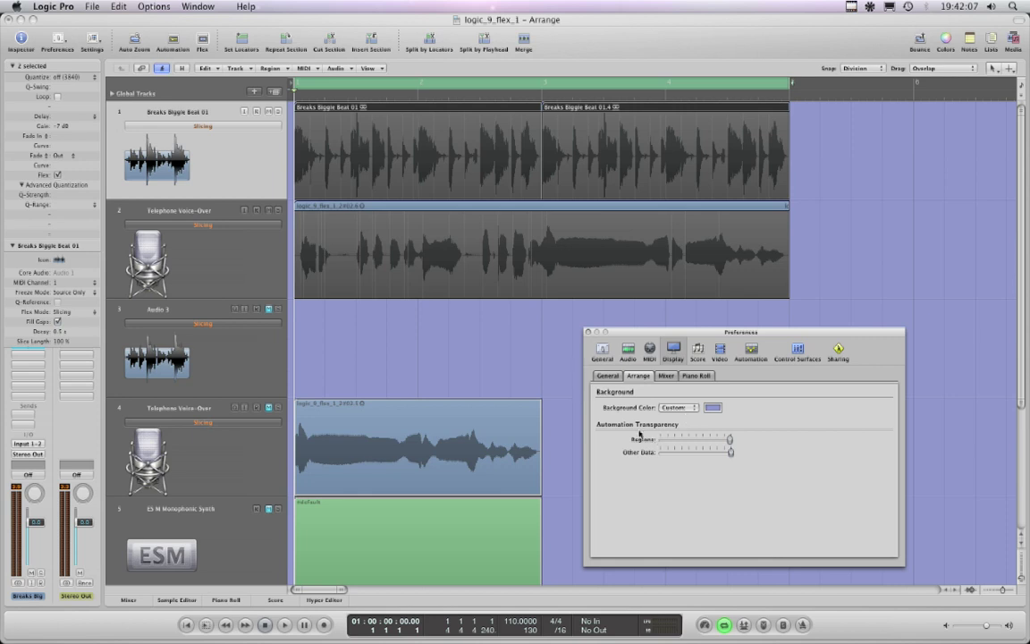
pyautogui.click(589, 332)
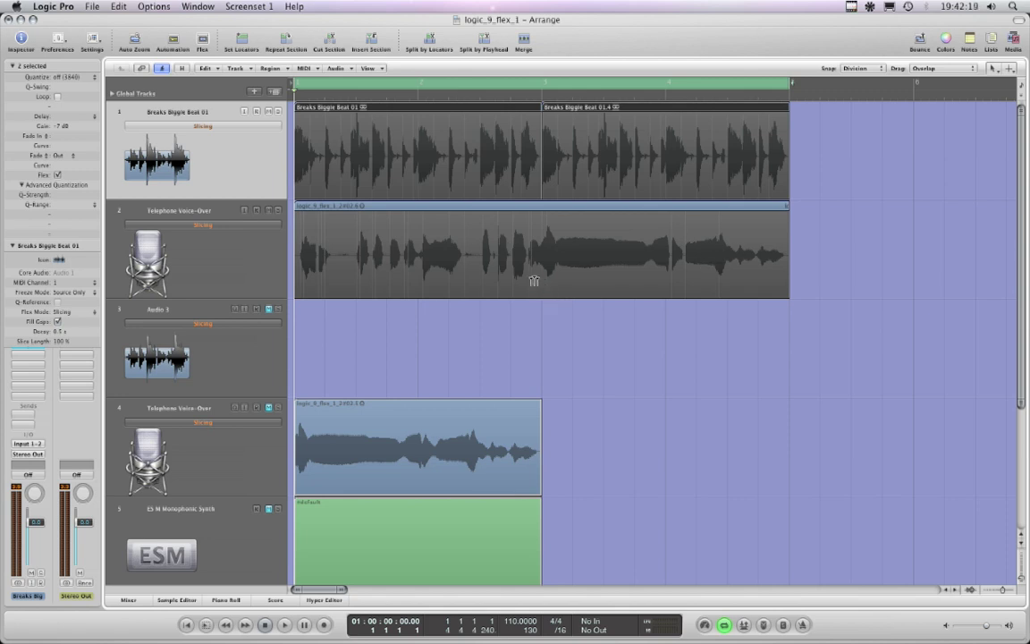
pyautogui.click(203, 221)
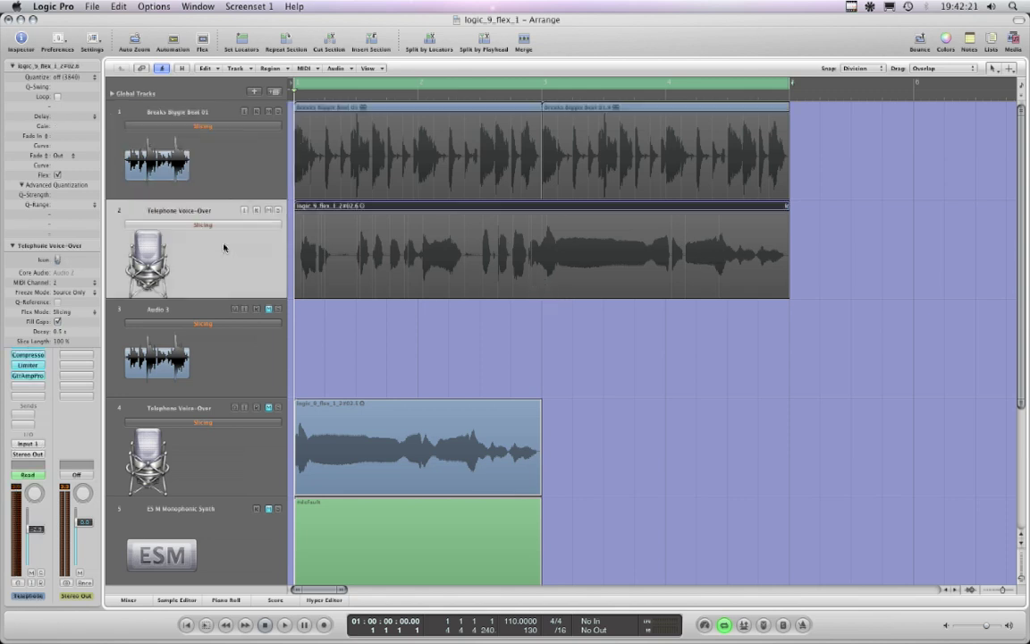
pyautogui.click(229, 161)
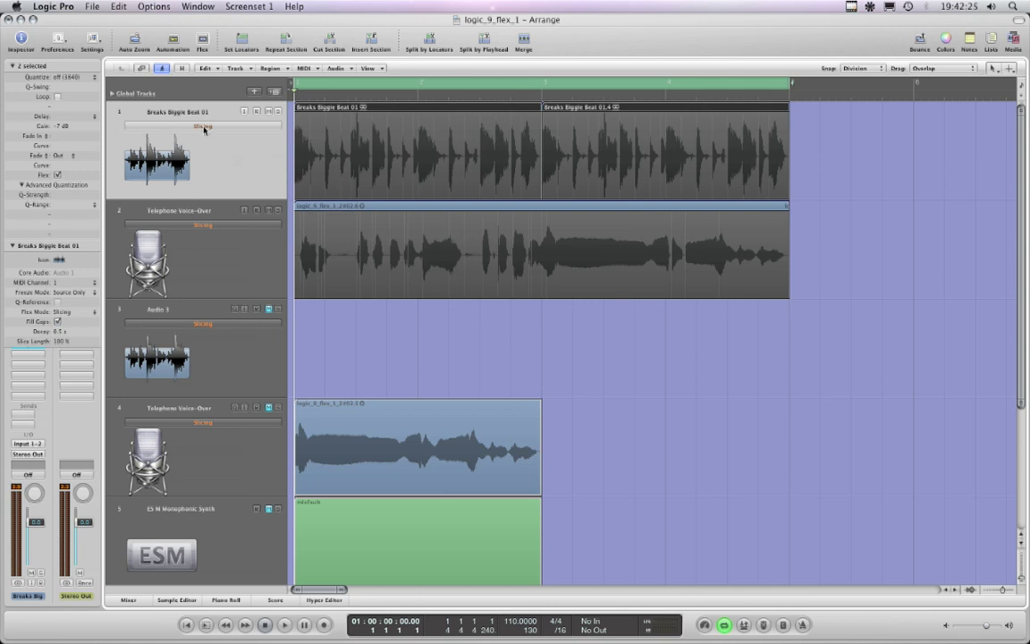
pyautogui.click(204, 127)
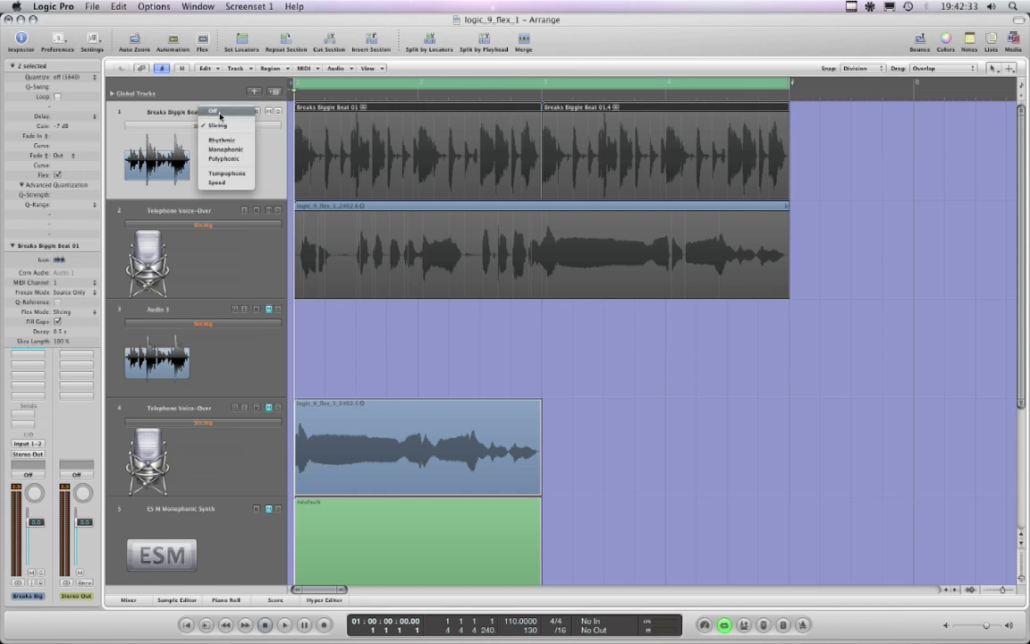
pyautogui.click(219, 114)
pyautogui.click(217, 128)
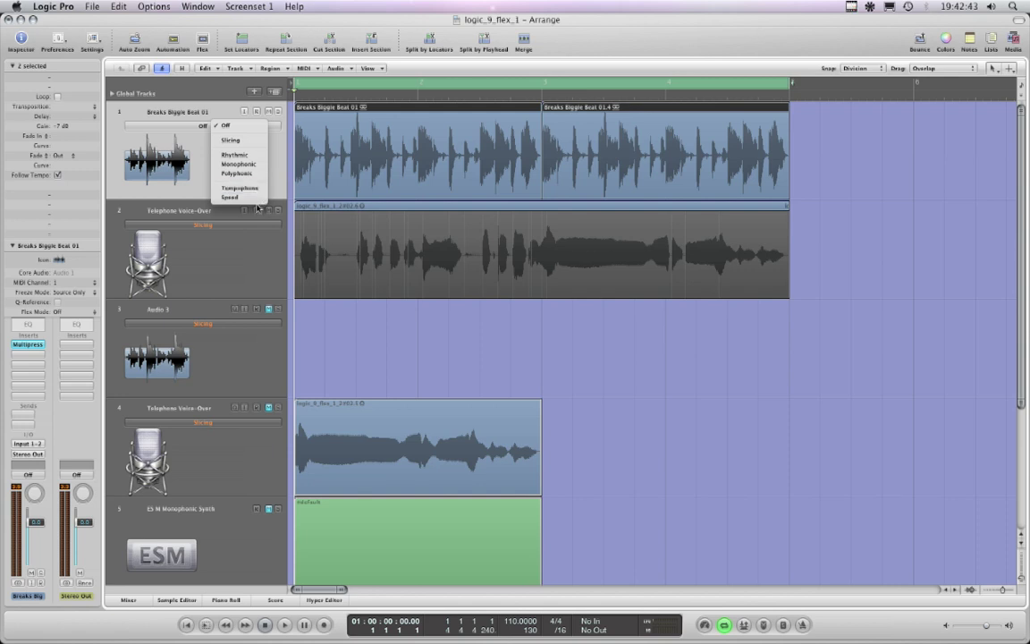
pyautogui.click(259, 140)
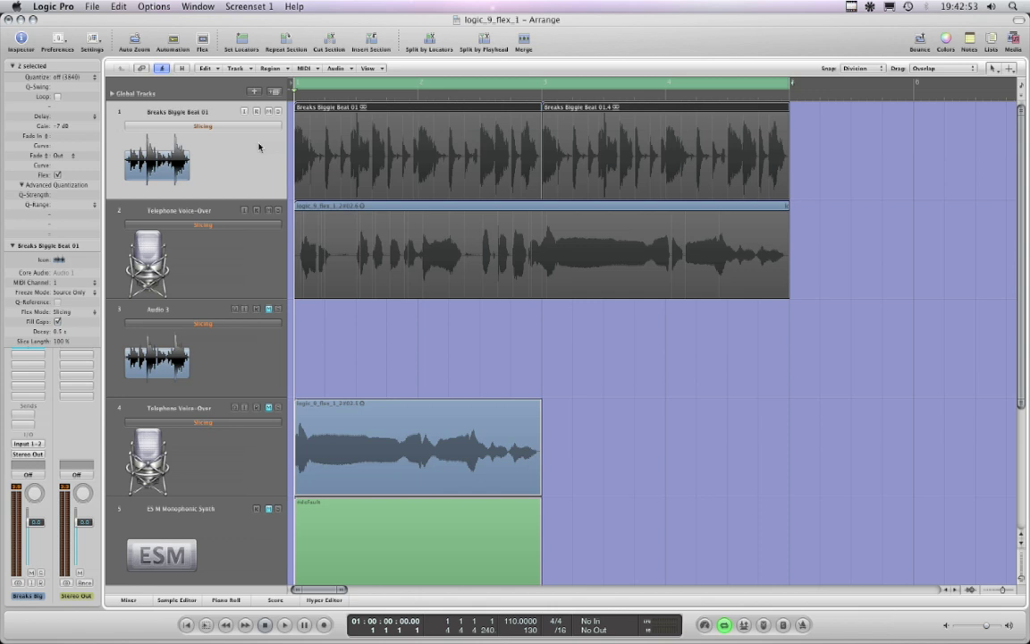
# Select the first Breaks Biggie Beat 01 region and toggle its Flex setting off and on twice
pyautogui.click(248, 247)
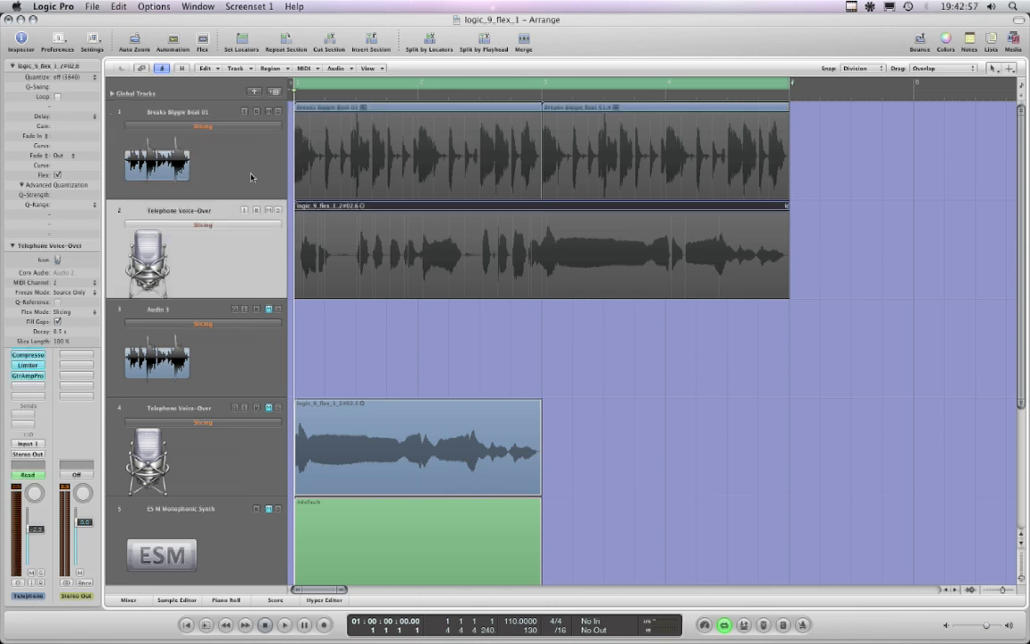
pyautogui.click(251, 177)
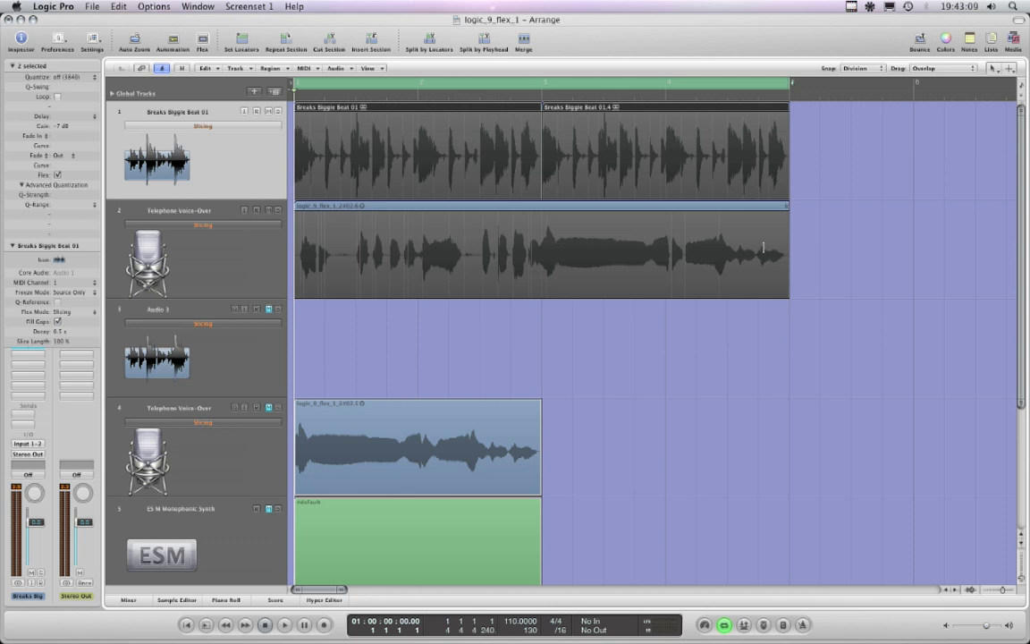
pyautogui.click(828, 191)
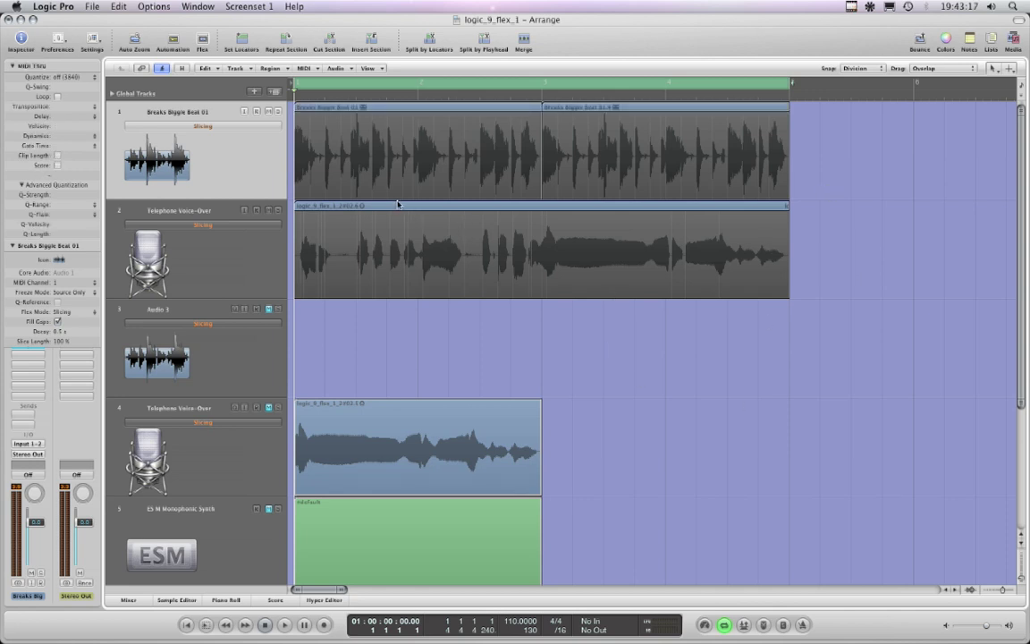
pyautogui.click(407, 112)
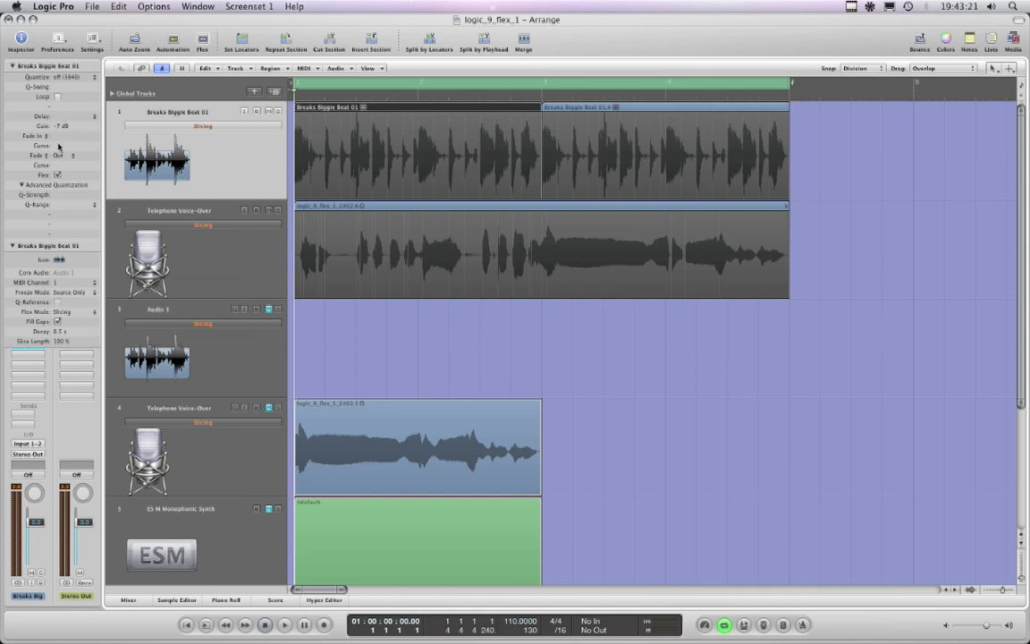
pyautogui.click(58, 175)
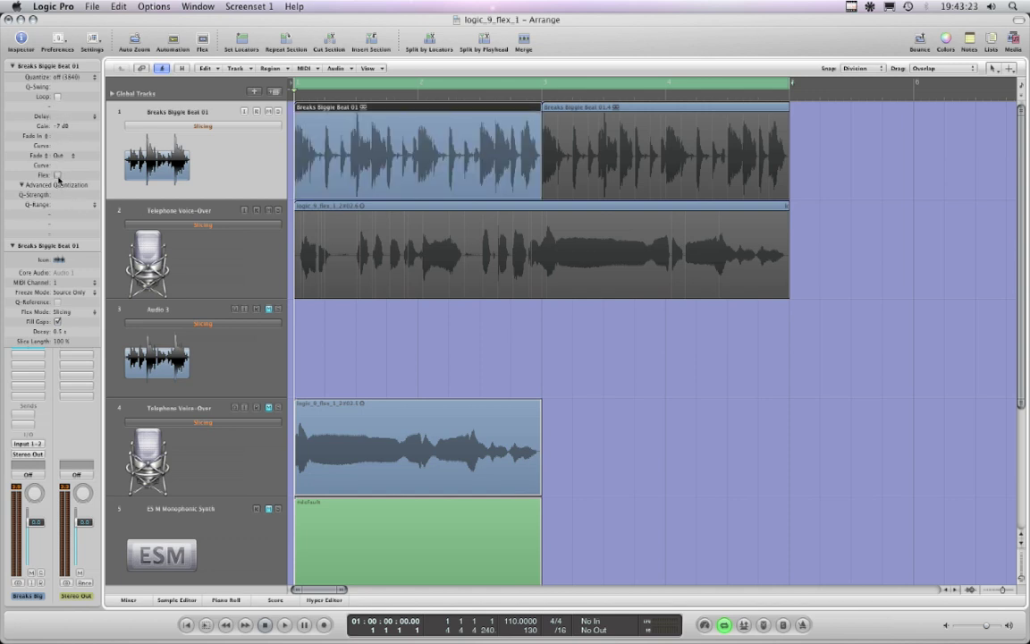
pyautogui.click(58, 175)
pyautogui.click(58, 175)
pyautogui.click(58, 175)
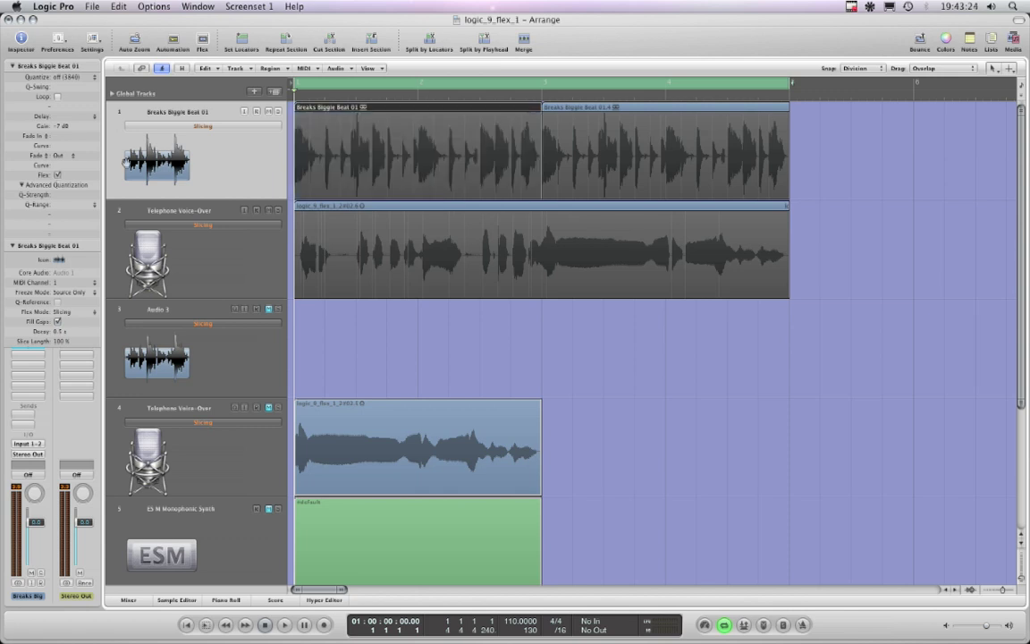
# Select the Breaks Biggie Beat 01.4 region and switch its Flex off, then back on
pyautogui.click(224, 156)
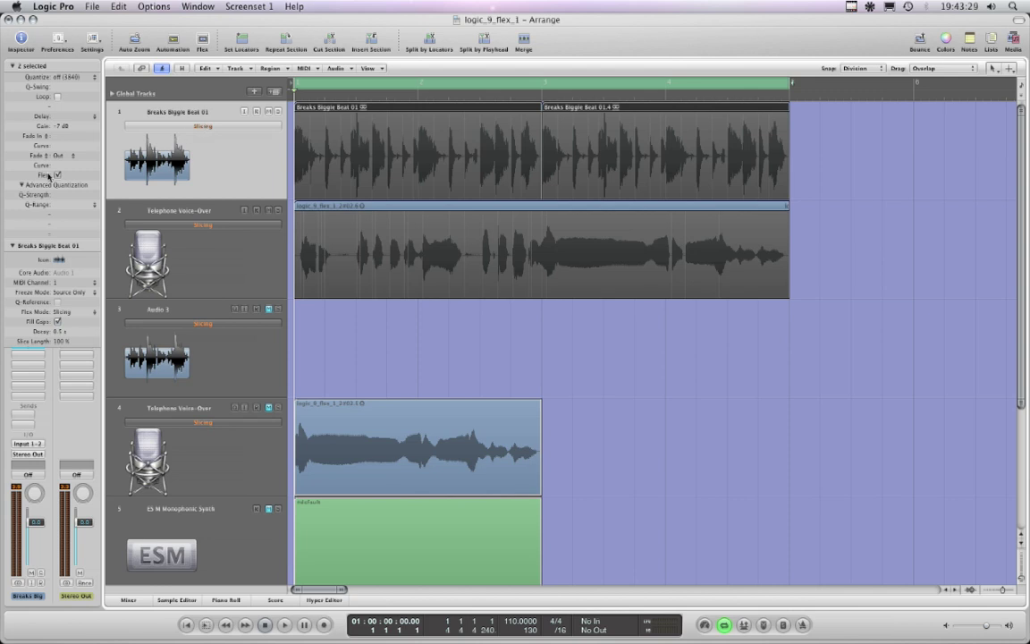
pyautogui.click(865, 136)
pyautogui.click(773, 112)
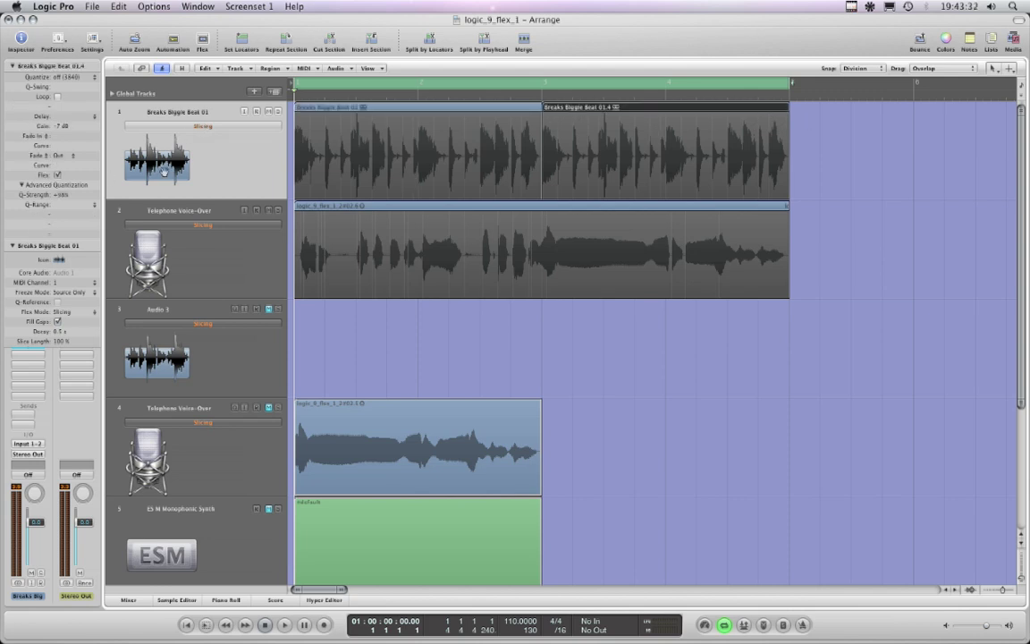
pyautogui.click(57, 176)
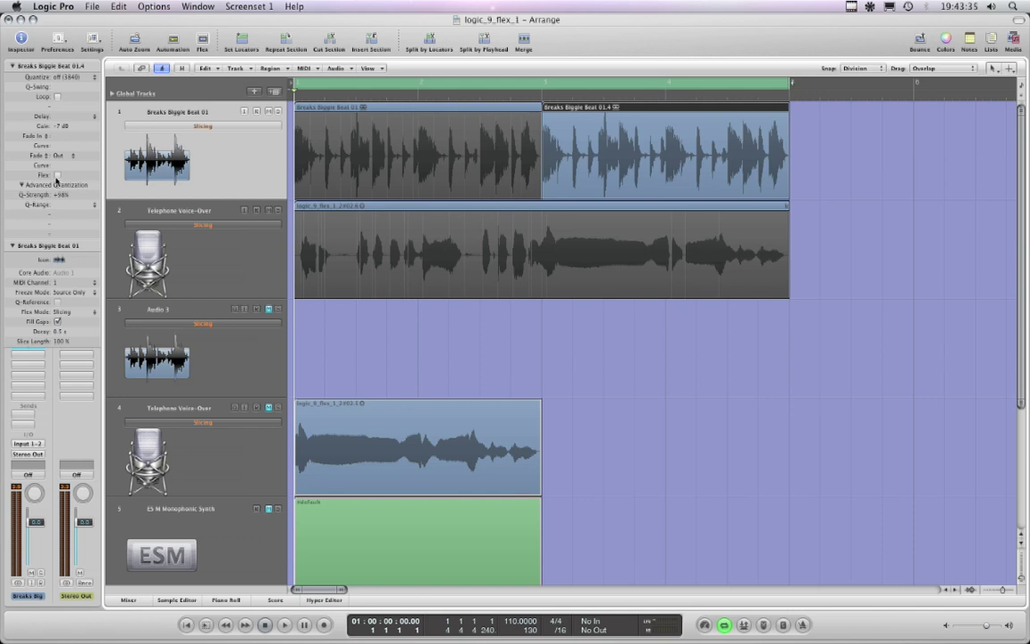
pyautogui.click(57, 177)
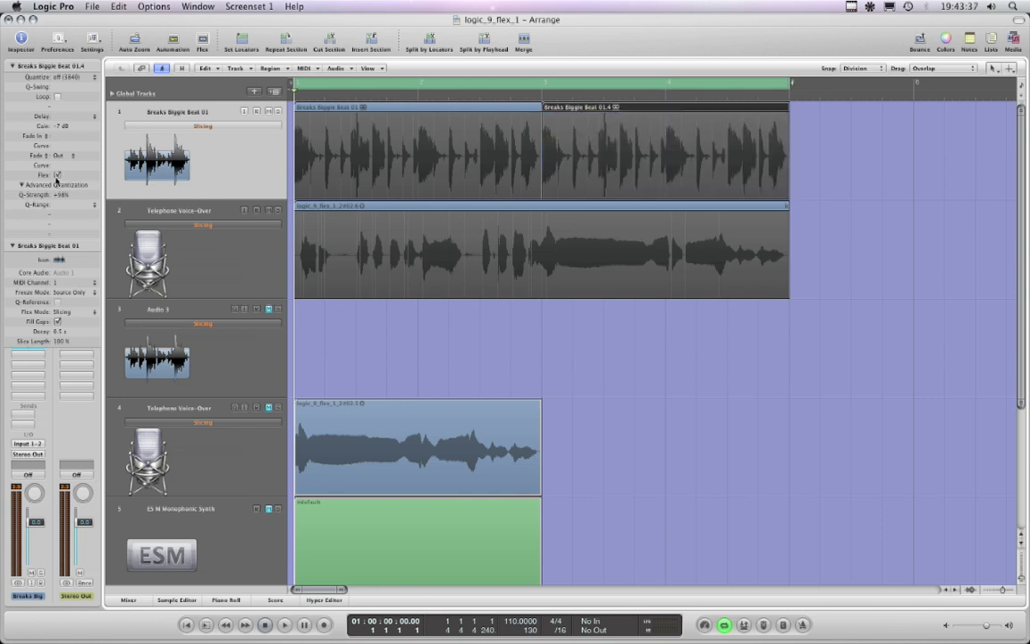
# Deselect the region and raise the project tempo from 110 to 131
pyautogui.click(614, 320)
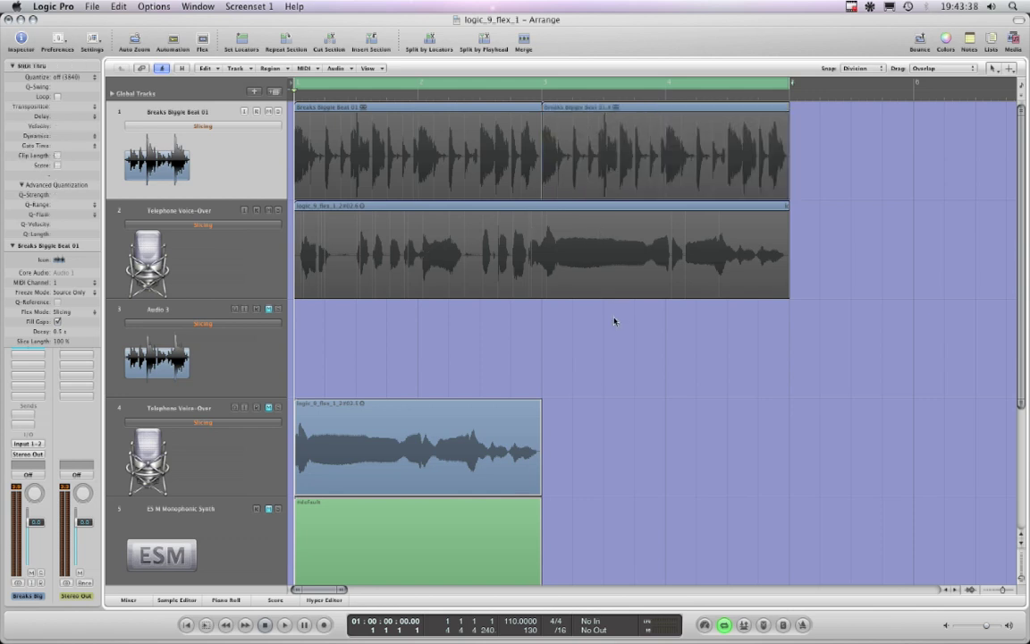
pyautogui.click(512, 624)
pyautogui.moveTo(511, 624); pyautogui.dragTo(511, 612)
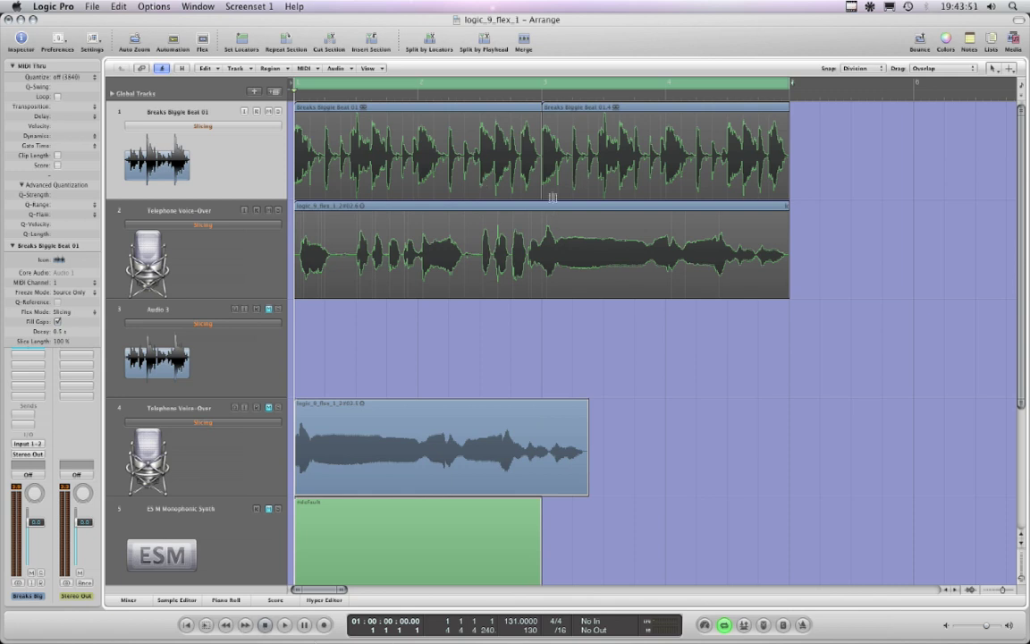
# Play the arrangement at 131 BPM, stop, then lower the tempo to 123
pyautogui.click(281, 627)
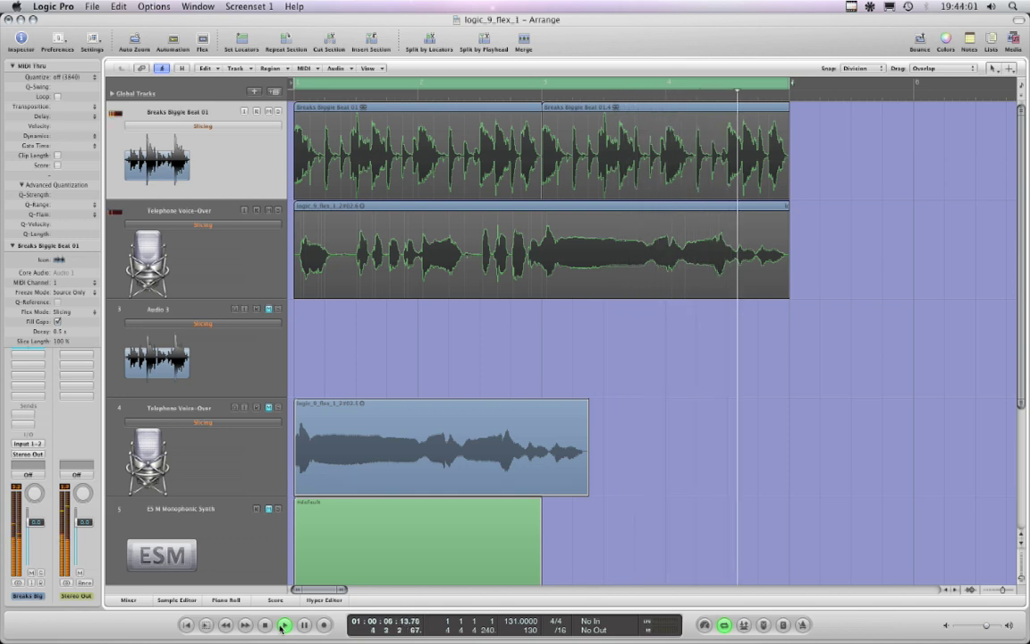
pyautogui.click(270, 629)
pyautogui.click(270, 629)
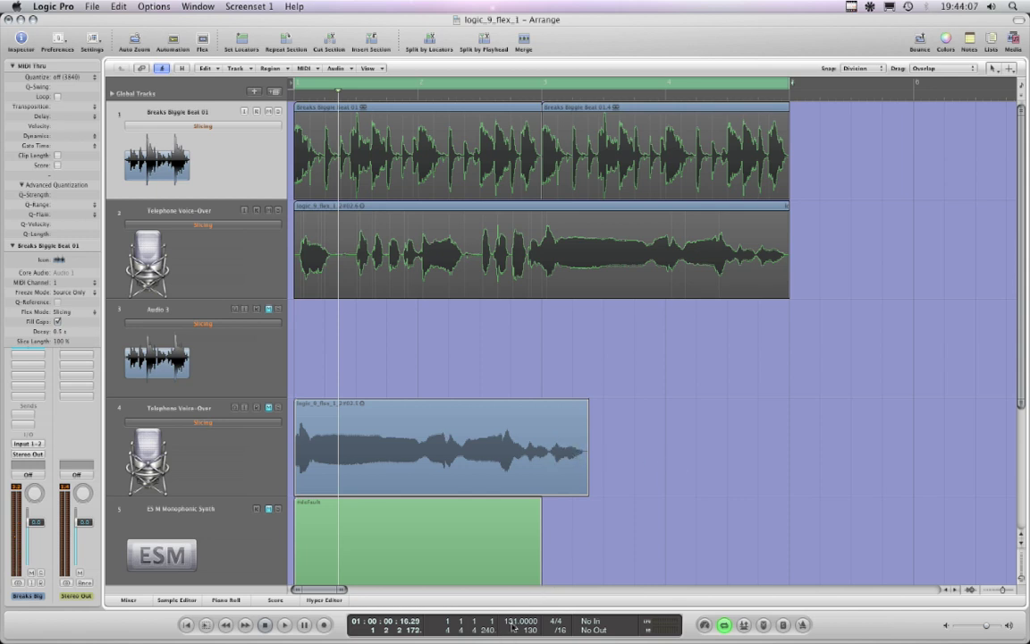
pyautogui.moveTo(520, 620); pyautogui.dragTo(513, 631)
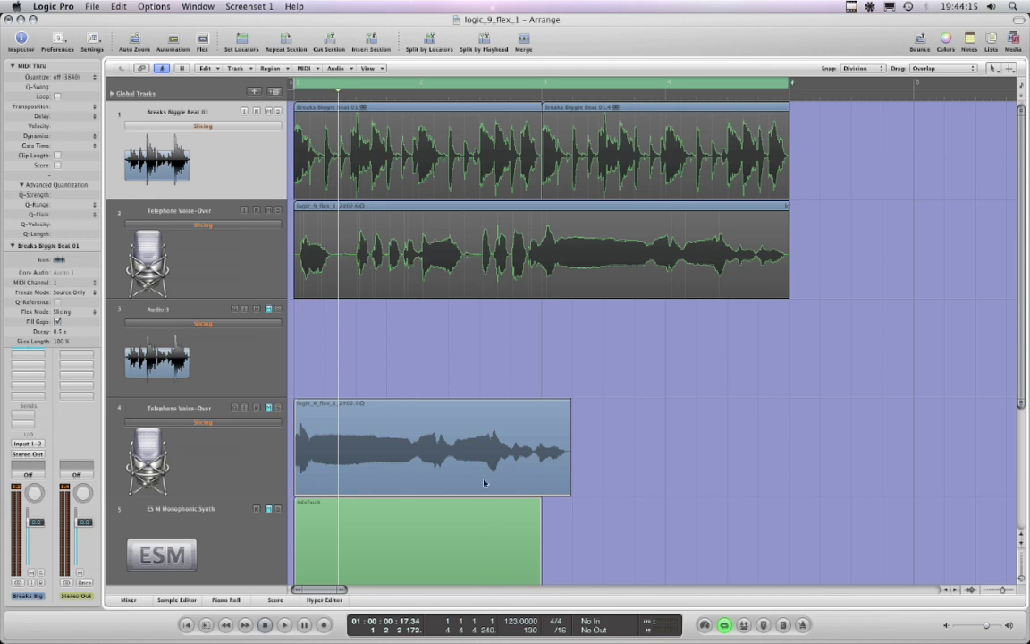
# Lower the tempo to 120 BPM and play the arrangement from bar 1, then stop
pyautogui.click(517, 622)
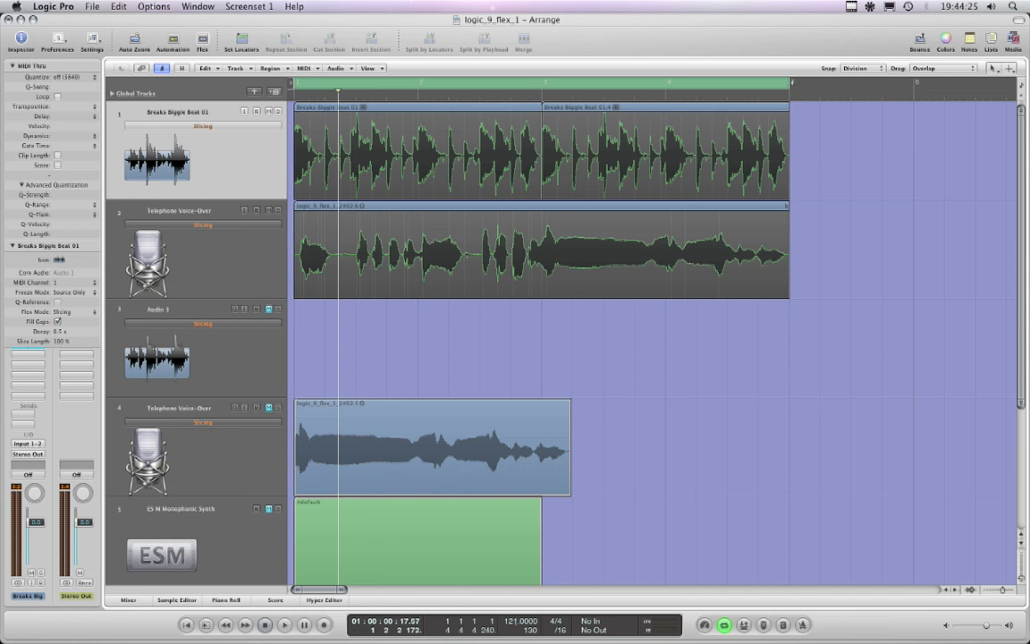
pyautogui.moveTo(516, 622); pyautogui.dragTo(517, 629)
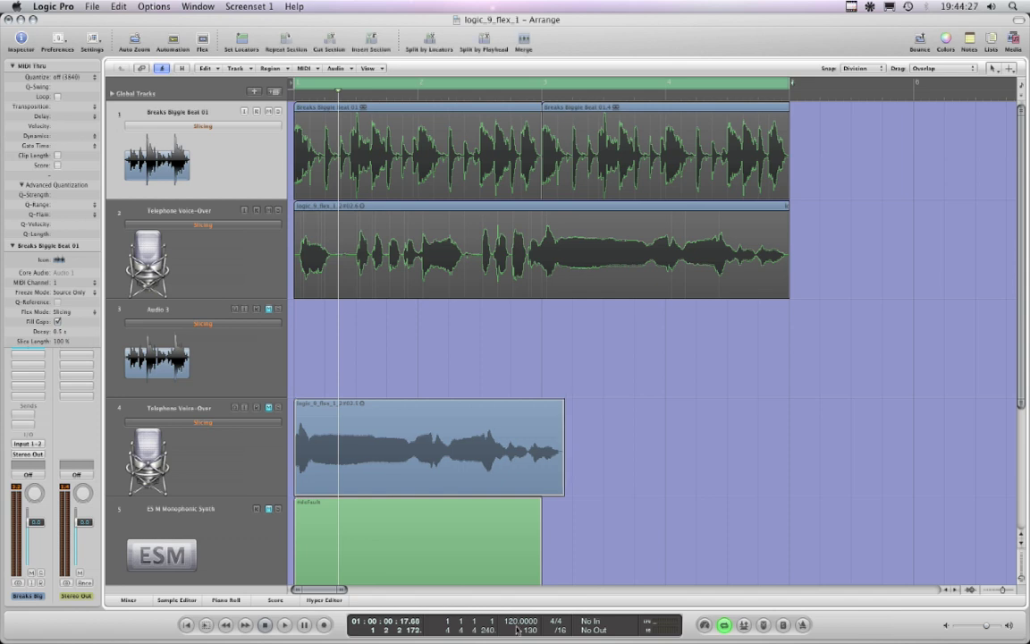
pyautogui.click(265, 630)
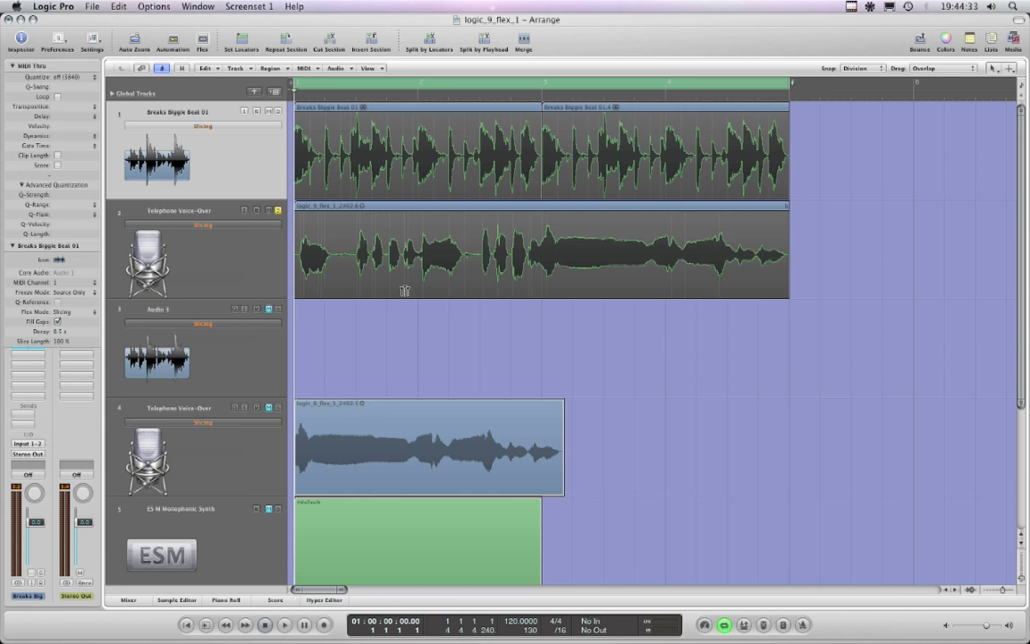
pyautogui.click(286, 628)
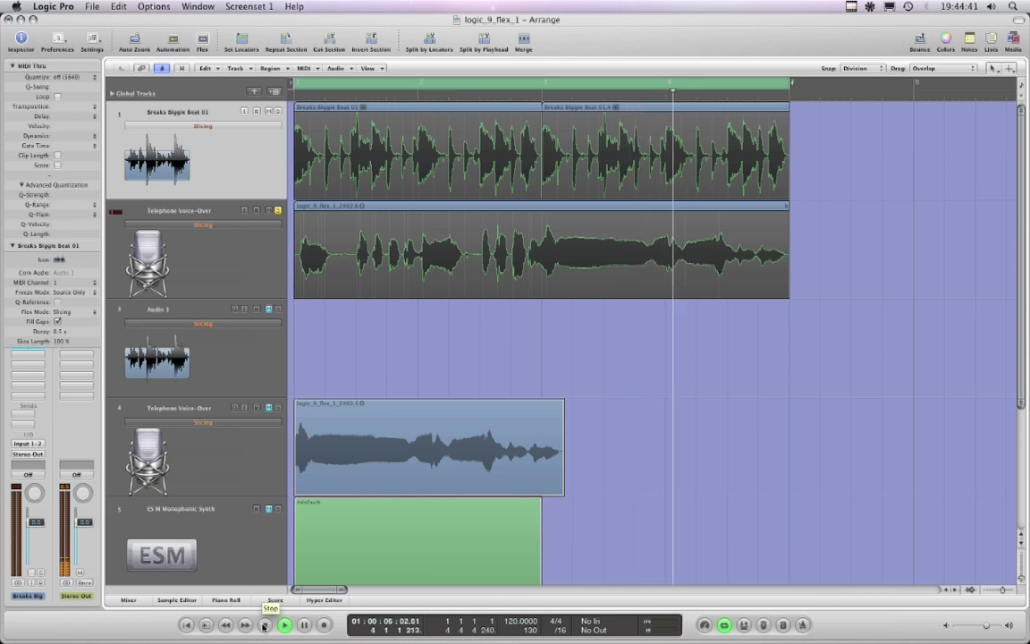
pyautogui.click(264, 626)
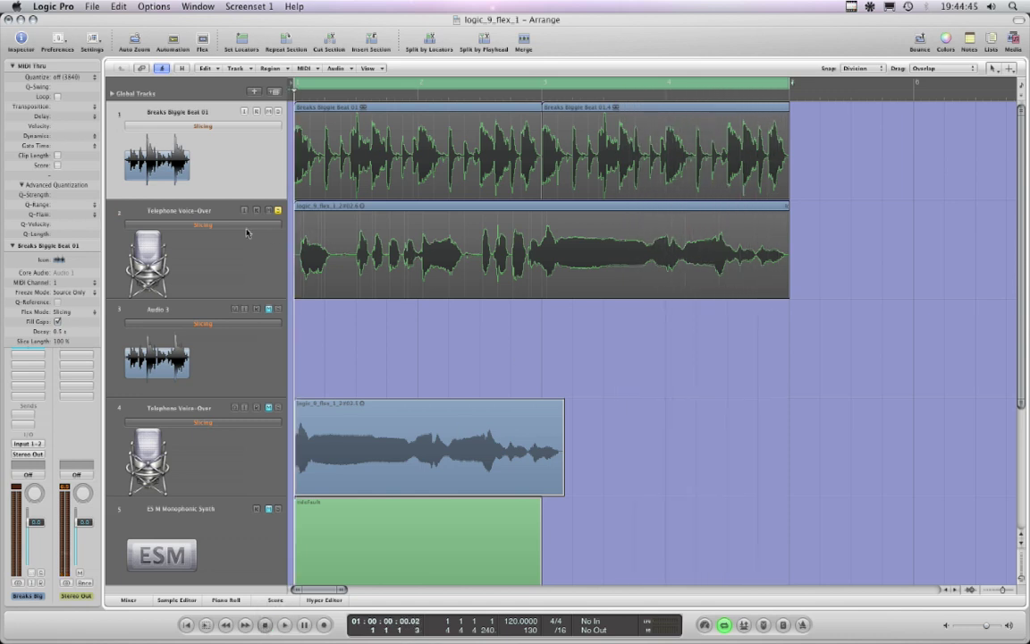
# Set the Telephone Voice-Over Flex mode to Monophonic and play it from the project start
pyautogui.click(214, 230)
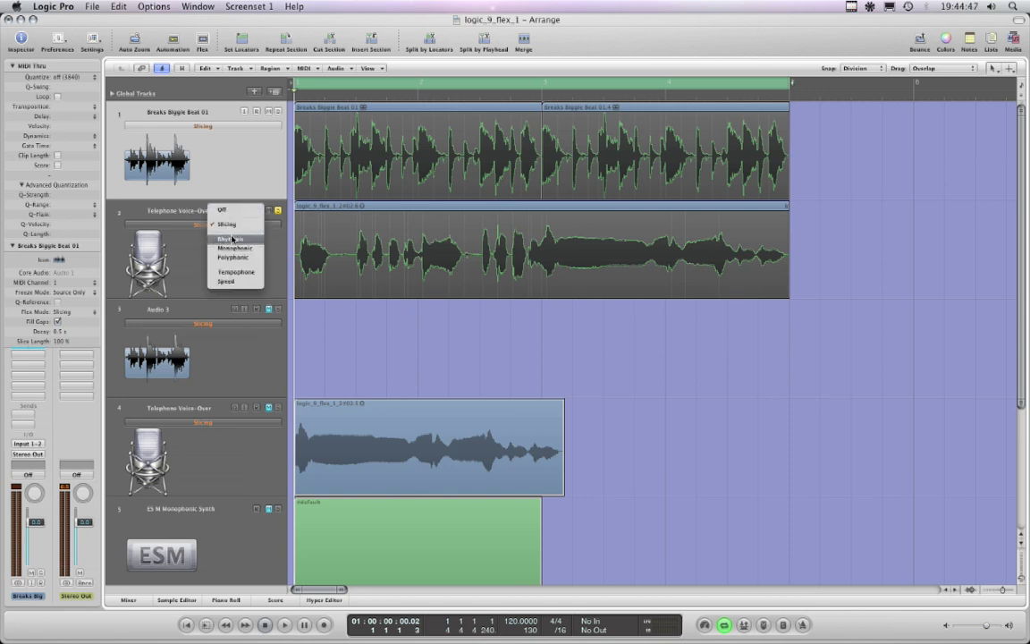
pyautogui.click(234, 250)
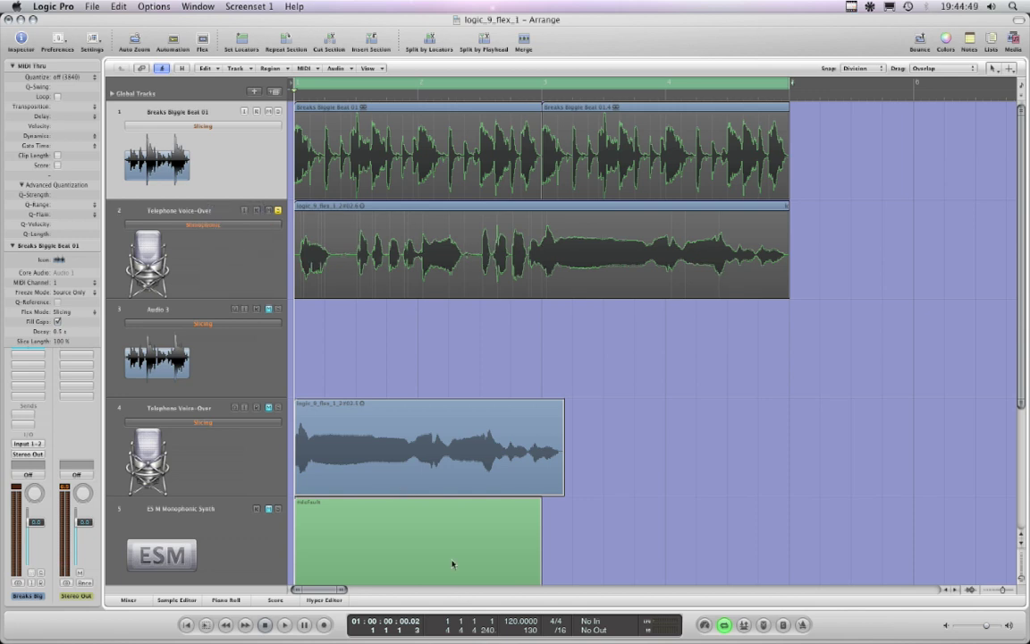
pyautogui.click(264, 632)
pyautogui.click(285, 626)
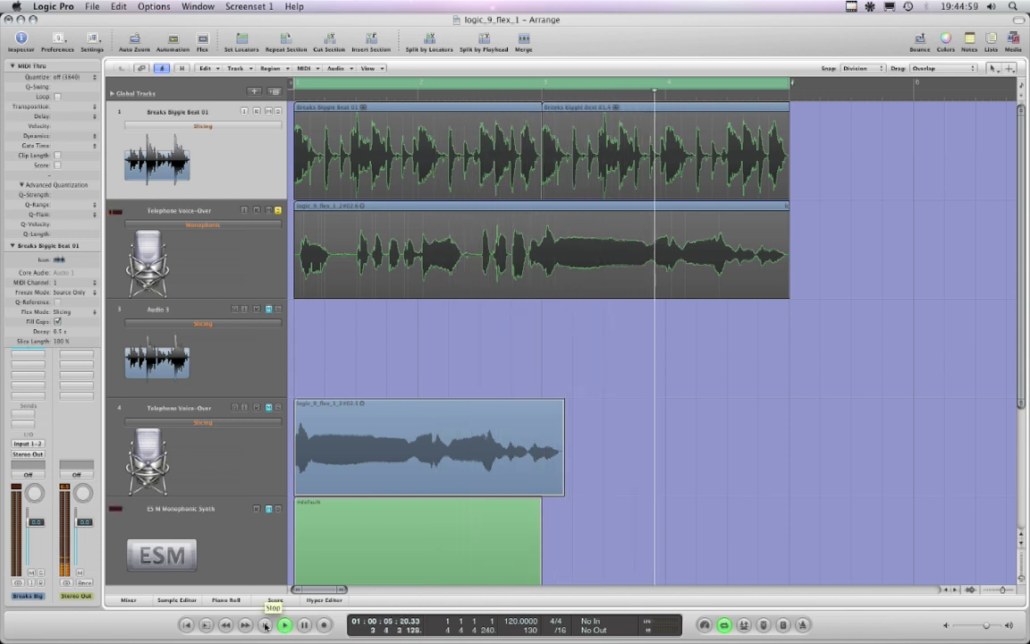
pyautogui.click(264, 626)
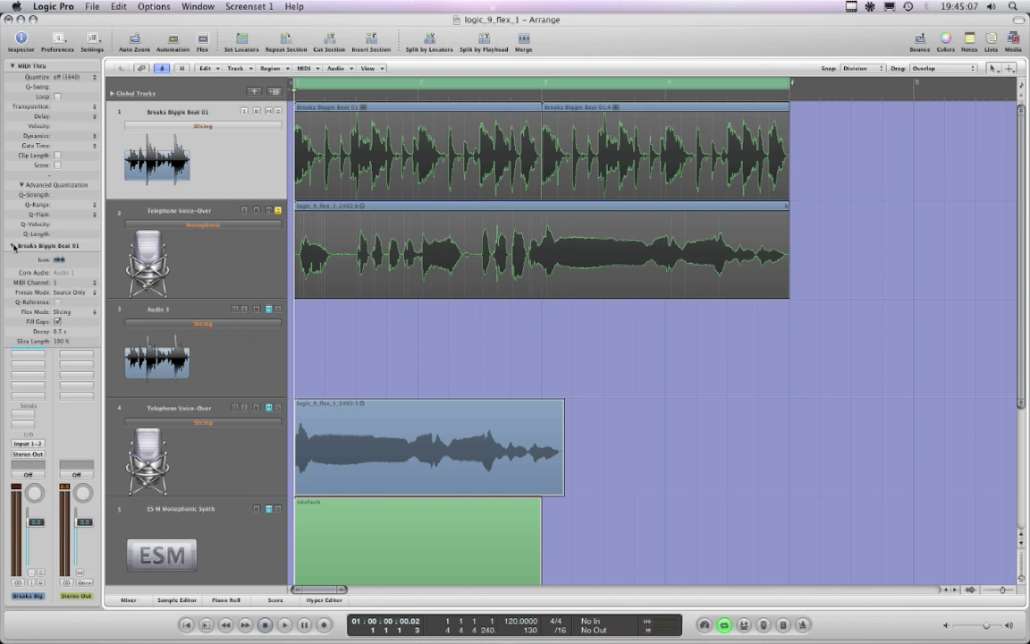
# Collapse MIDI Thru, select the voice-over track, bypass its Chan EQ, and audition it
pyautogui.click(12, 66)
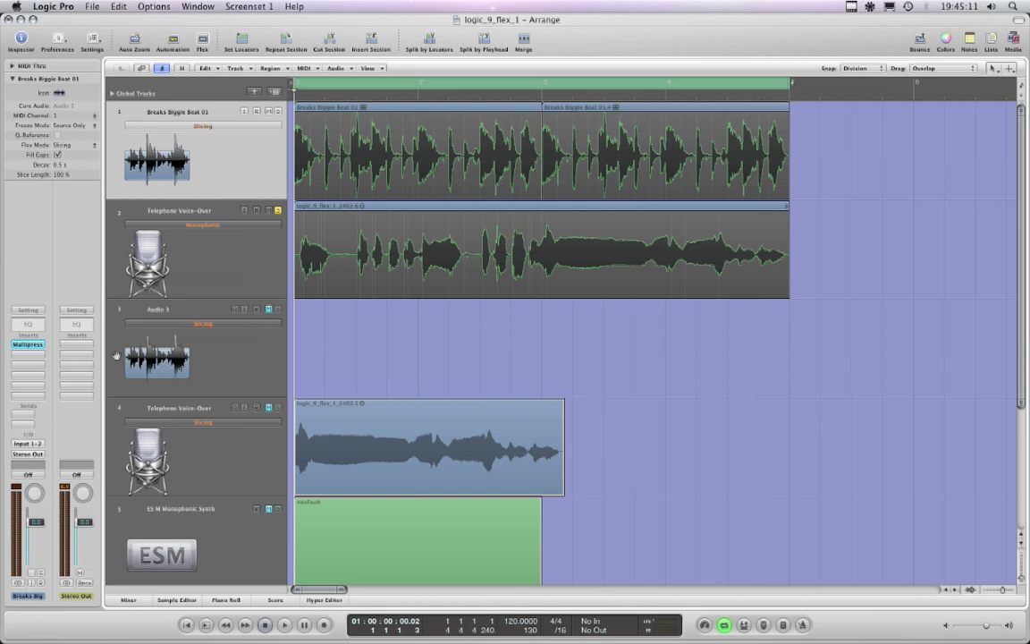
pyautogui.click(210, 245)
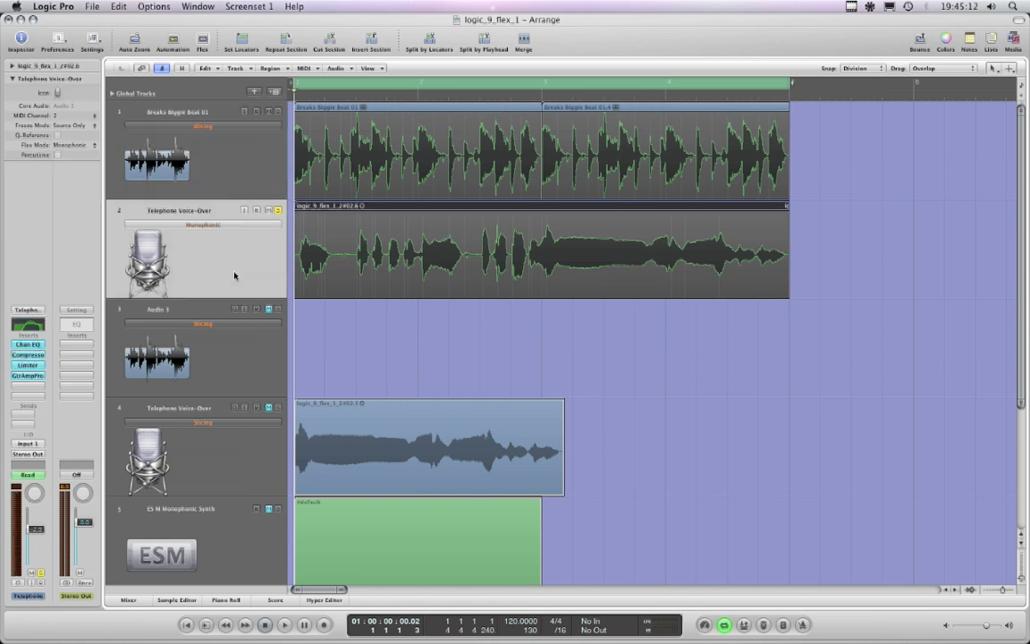
pyautogui.rightClick(34, 347)
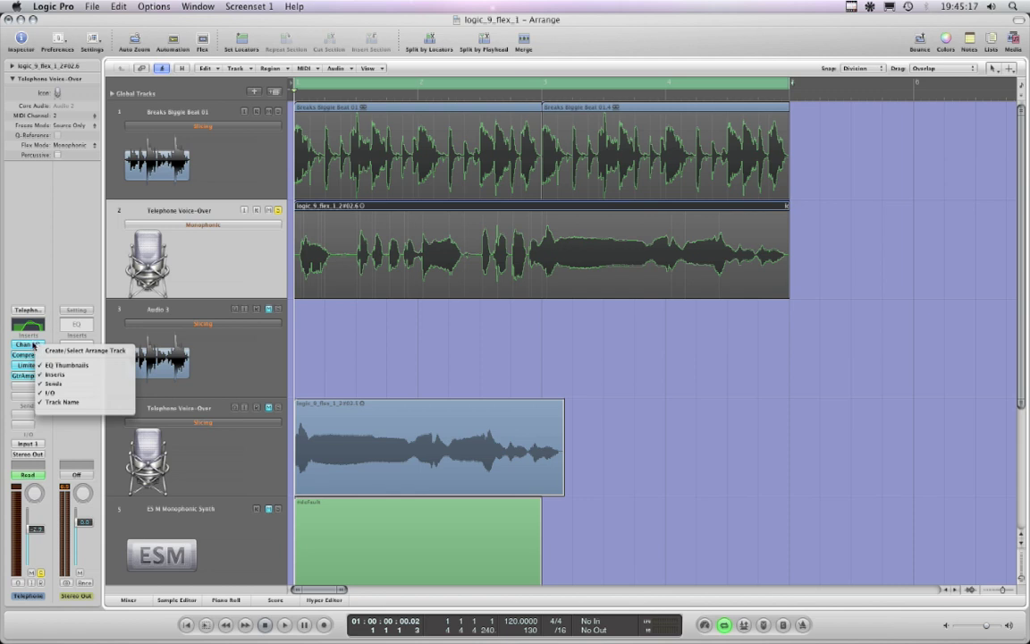
pyautogui.click(31, 346)
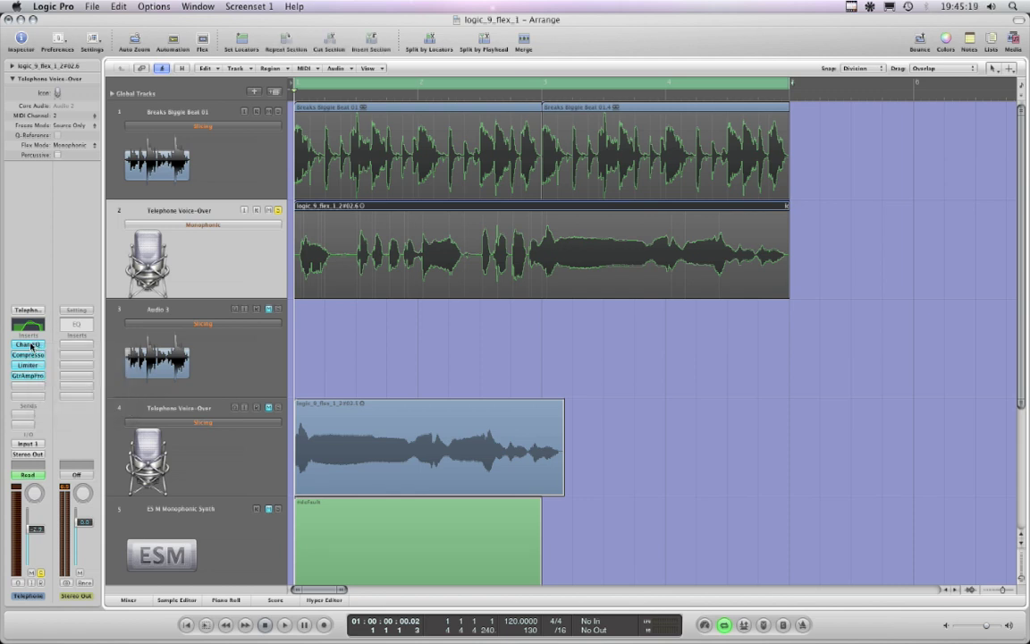
pyautogui.keyDown('alt'); pyautogui.click(30, 346); pyautogui.keyUp('alt')
pyautogui.click(283, 625)
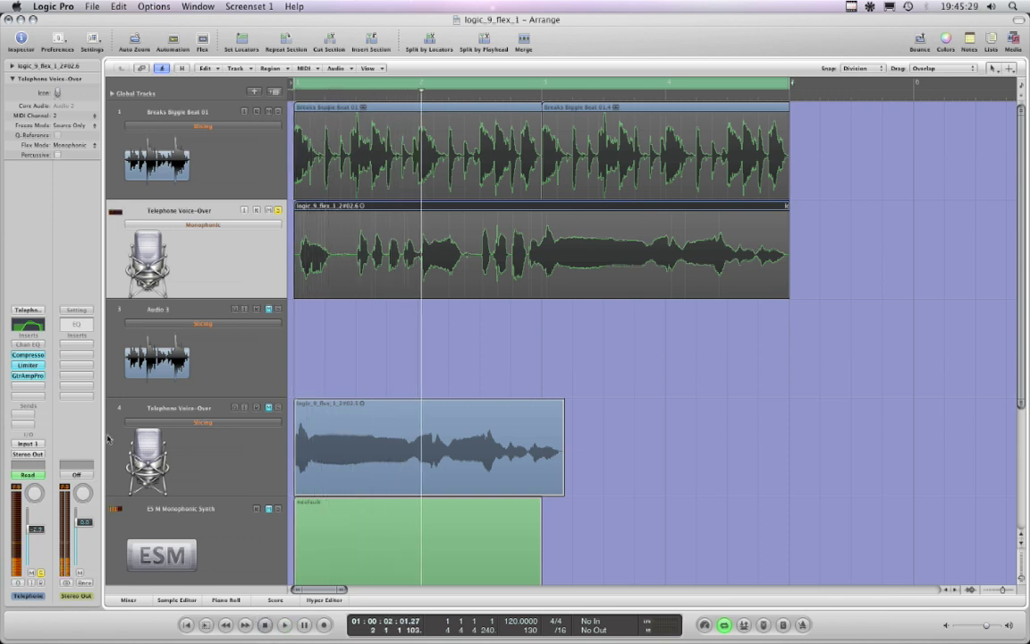
pyautogui.press('space')
# Bypass GtrAmpPro and Limiter, then play the voice-over from the start with only the Compressor
pyautogui.keyDown('alt'); pyautogui.click(27, 376); pyautogui.keyUp('alt')
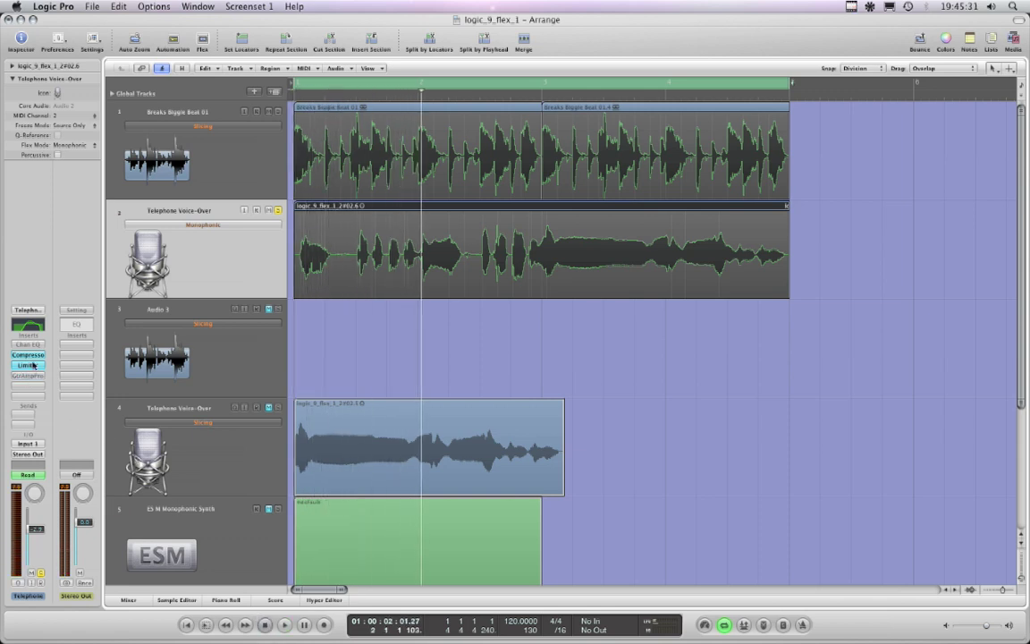
pyautogui.keyDown('alt'); pyautogui.click(32, 367); pyautogui.keyUp('alt')
pyautogui.click(269, 627)
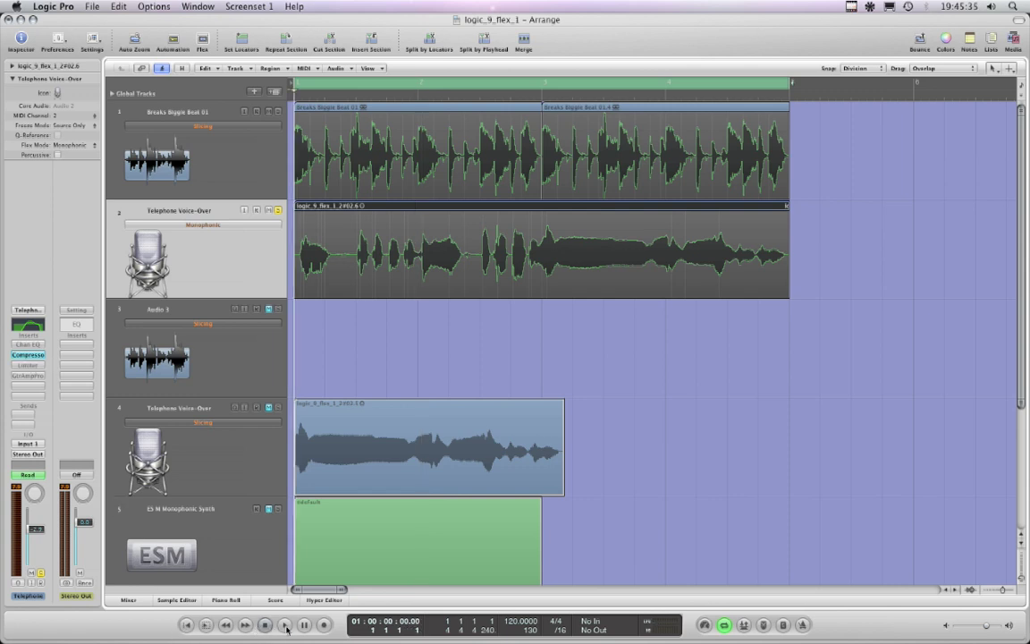
pyautogui.click(285, 626)
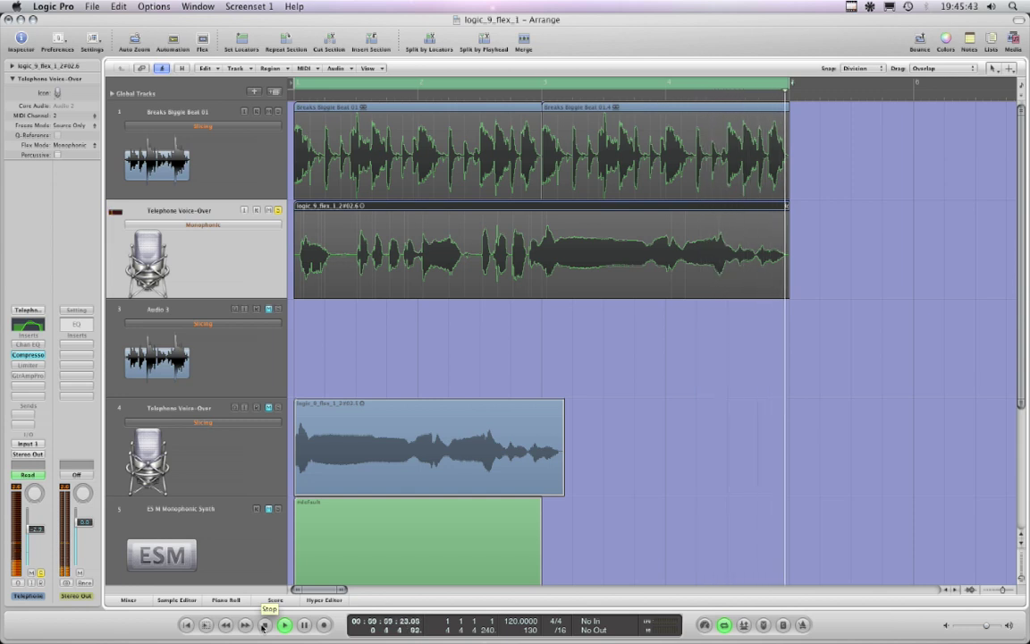
pyautogui.click(262, 625)
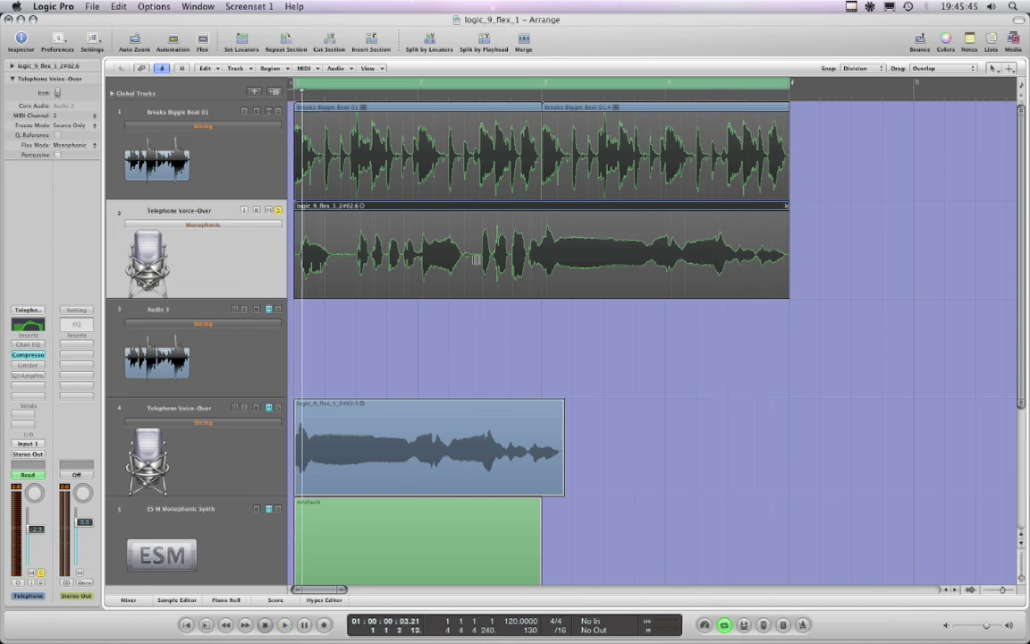
# Set the voice-over track's Flex mode to Rhythmic and audition it
pyautogui.click(214, 231)
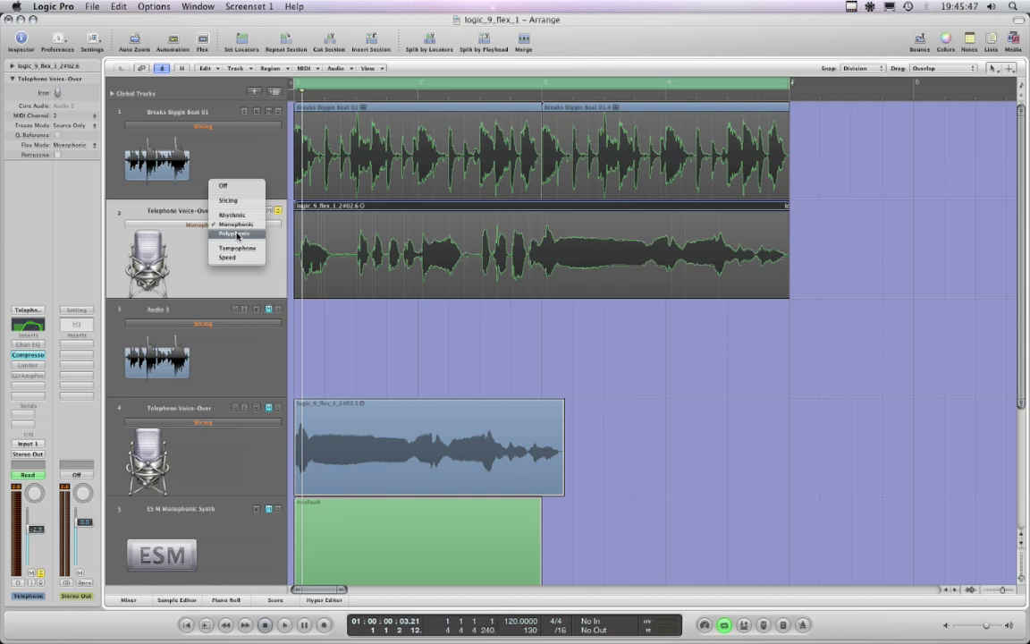
pyautogui.click(232, 215)
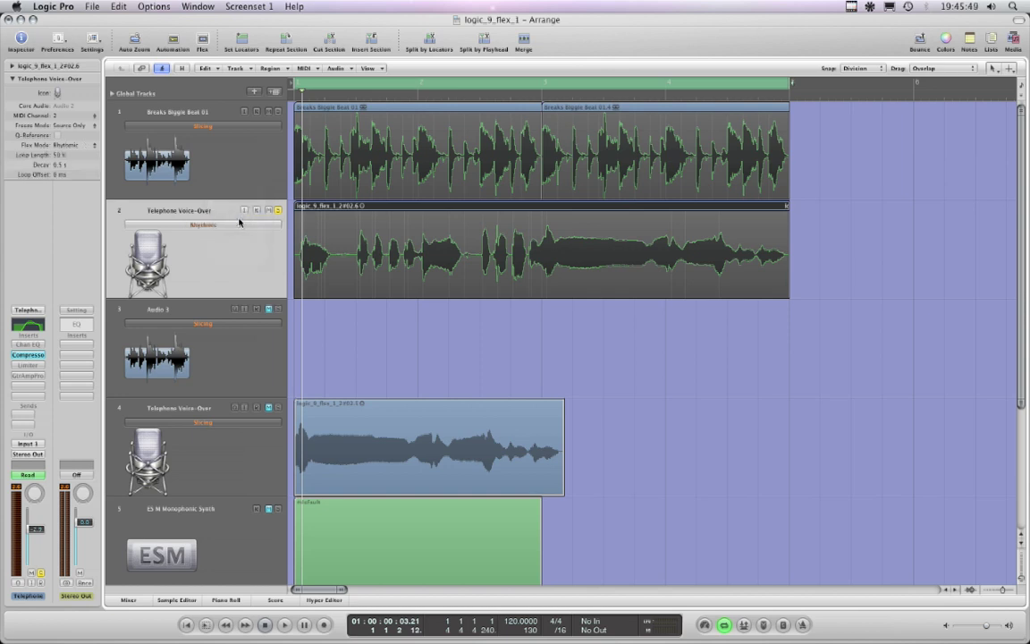
pyautogui.click(286, 624)
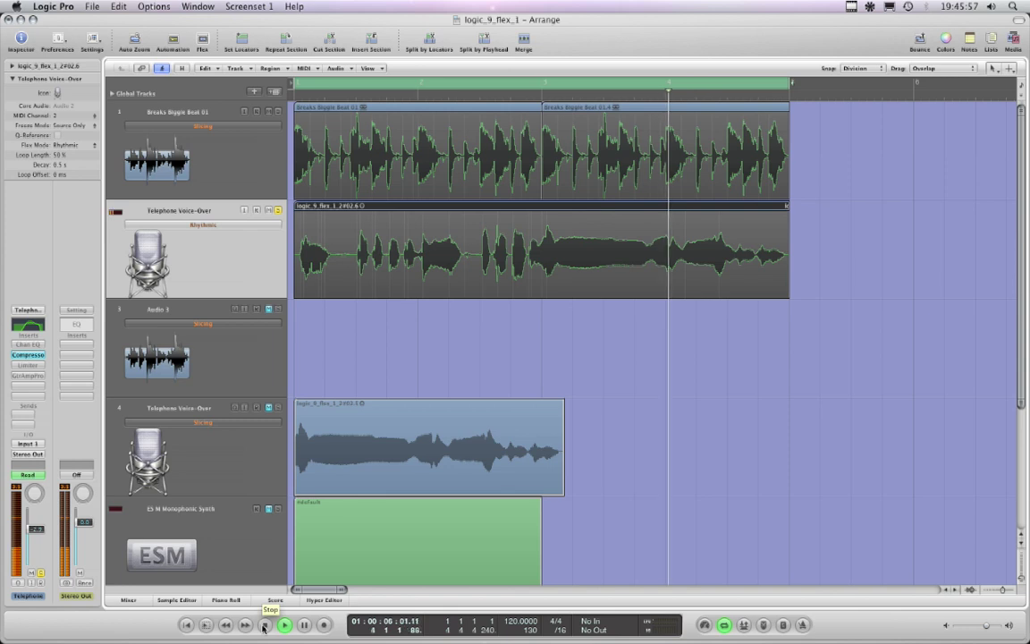
pyautogui.click(264, 625)
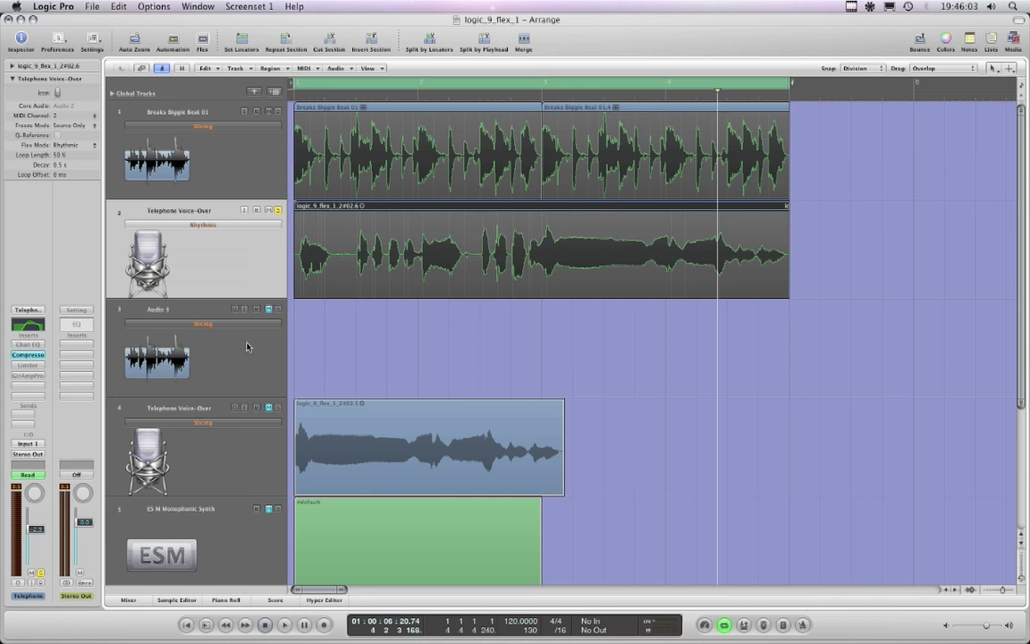
# Switch the vocal track's Flex mode to Polyphonic and play it from the project start
pyautogui.click(214, 226)
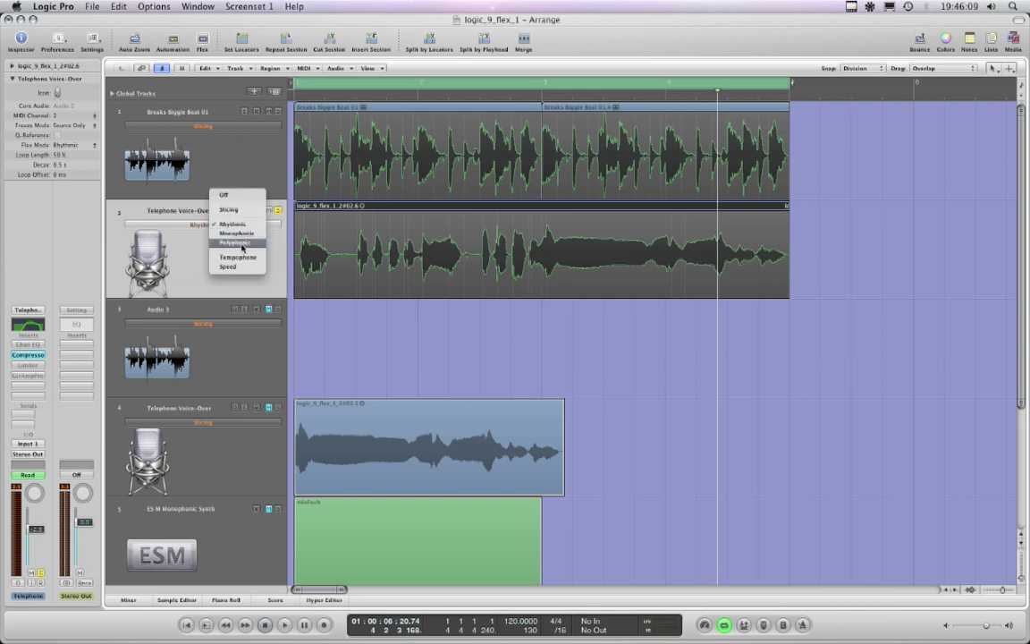
pyautogui.click(241, 249)
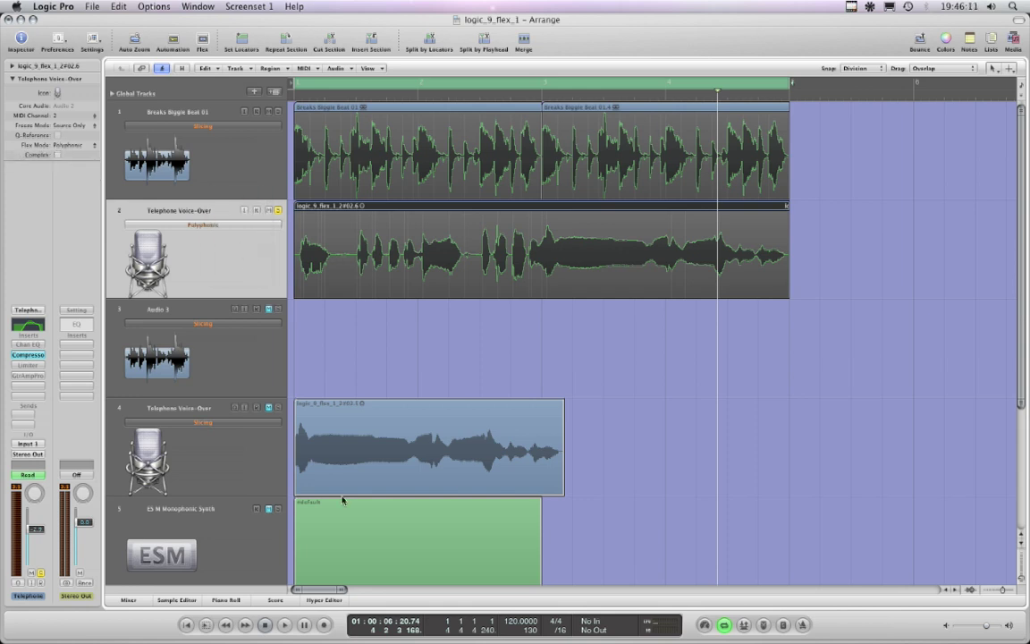
pyautogui.click(265, 626)
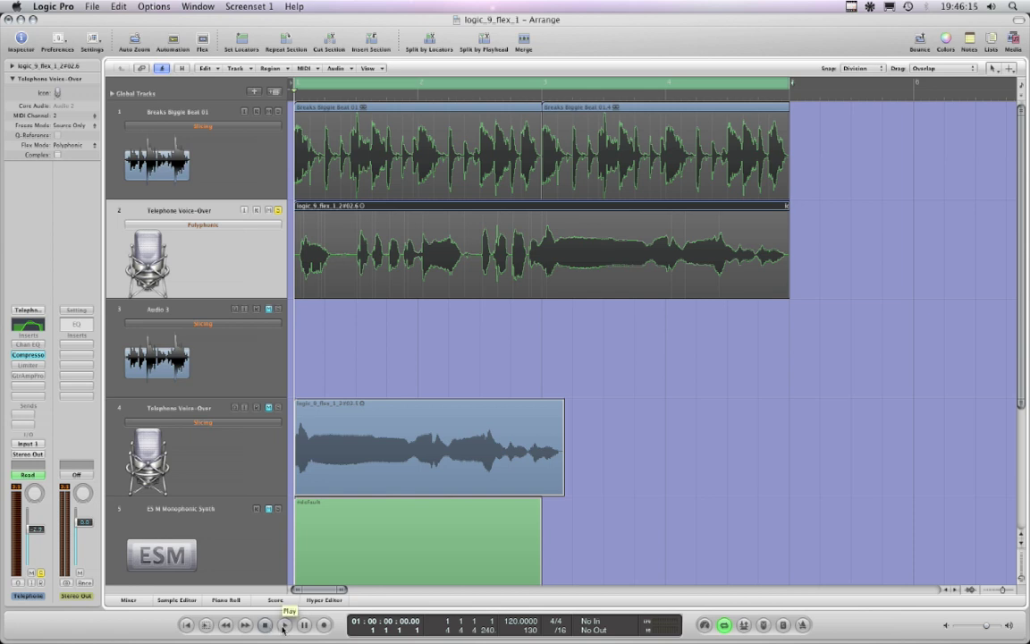
pyautogui.click(284, 626)
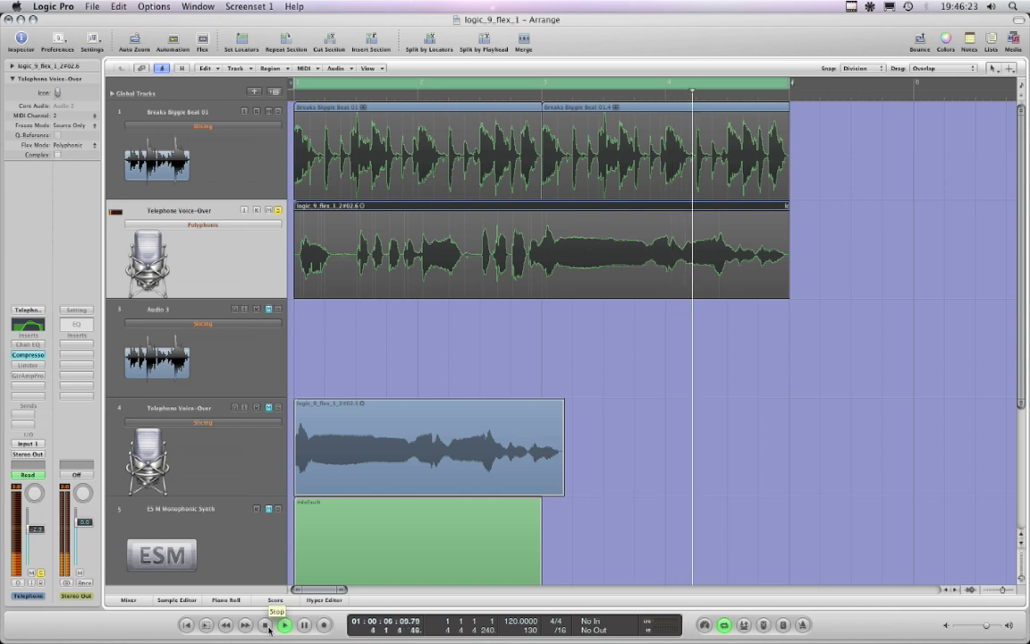
pyautogui.click(266, 625)
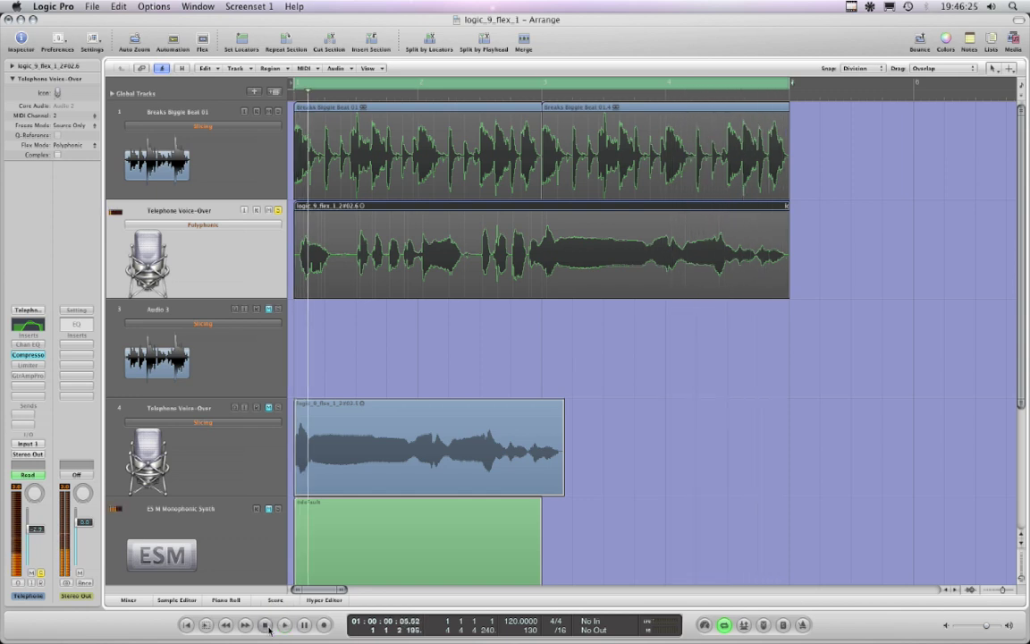
# Set the vocal track's Flex mode to Monophonic, audition it, and return the playhead to the start
pyautogui.click(206, 226)
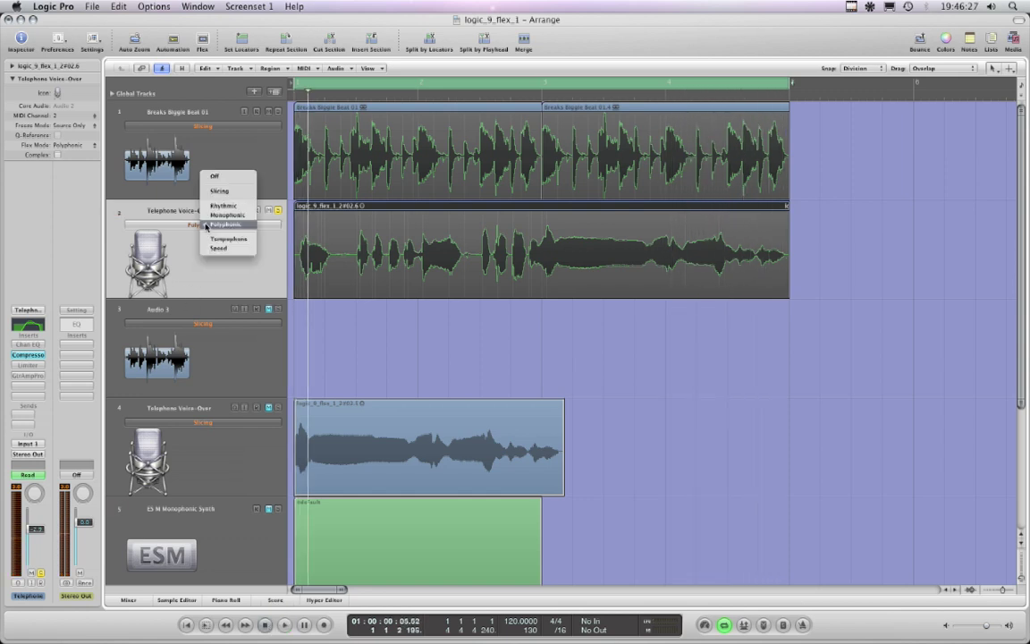
pyautogui.click(201, 197)
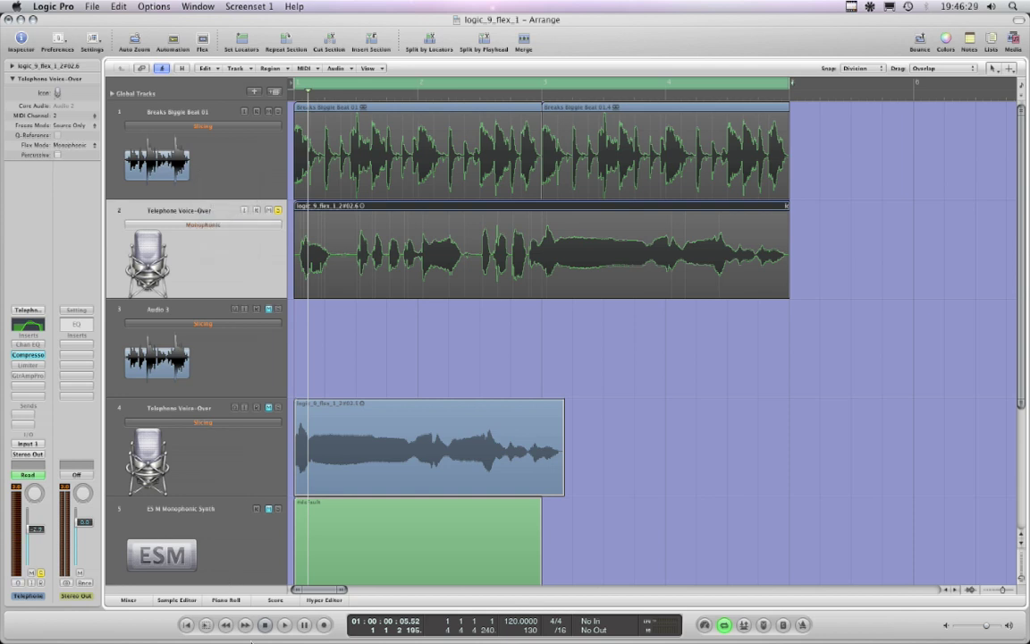
pyautogui.click(264, 625)
pyautogui.click(285, 625)
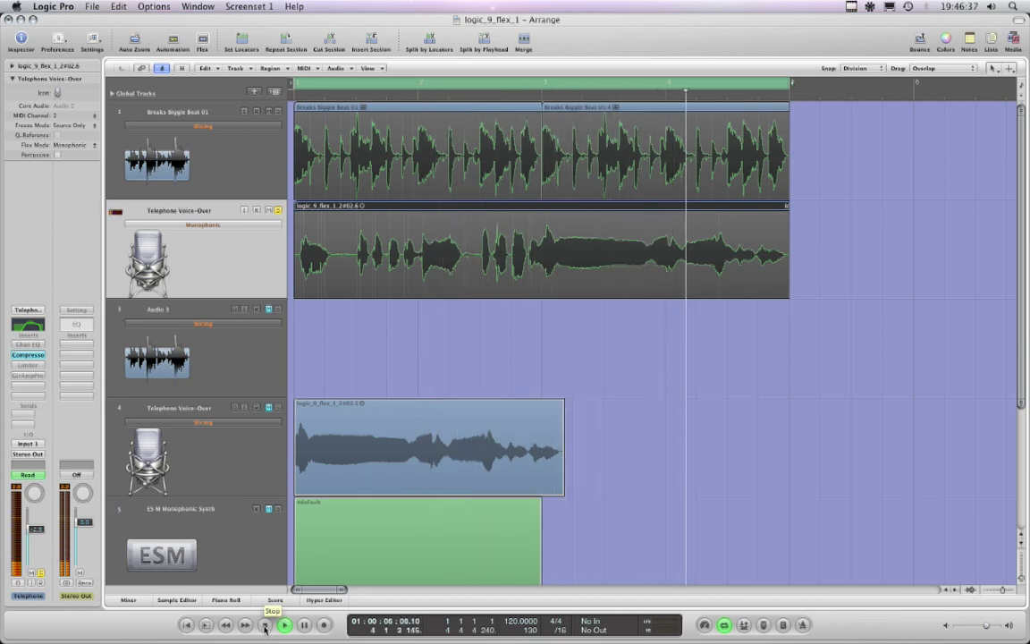
pyautogui.click(264, 625)
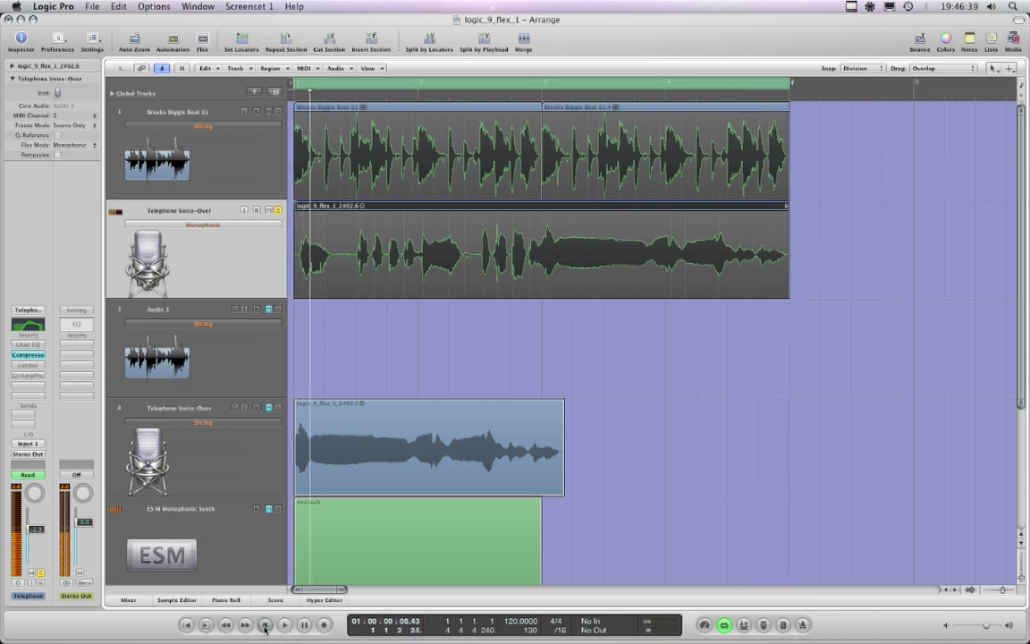
pyautogui.click(265, 627)
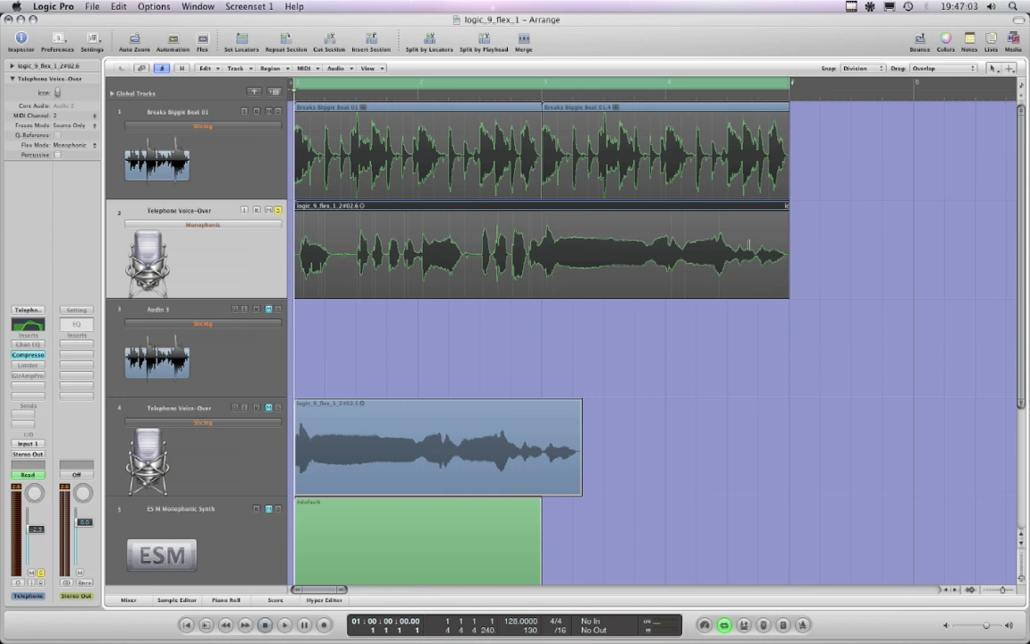
# Play back at the faster tempo, then enter 110 as the project tempo
pyautogui.click(286, 627)
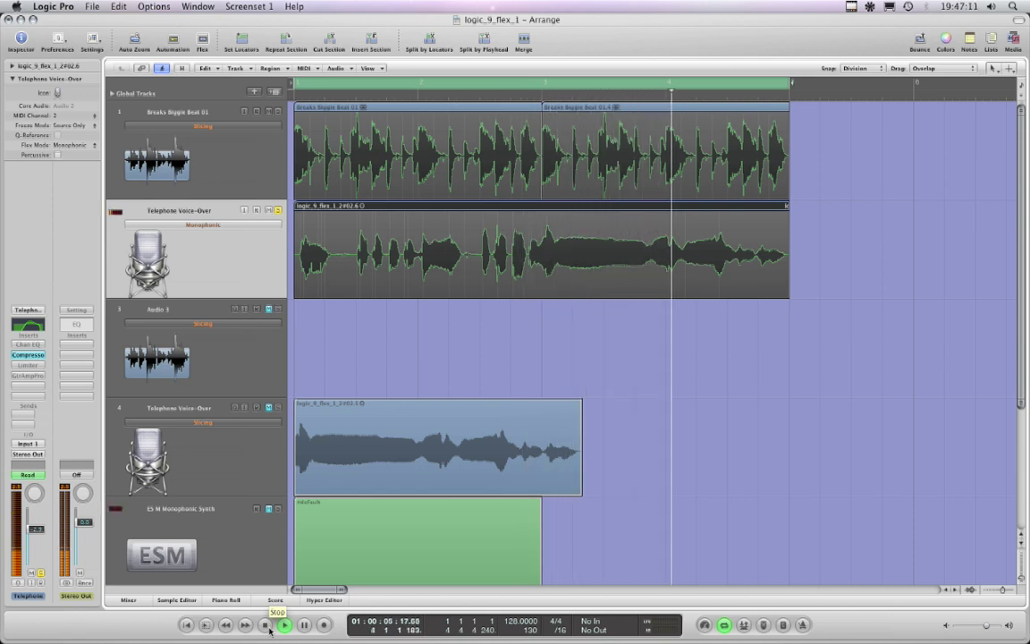
pyautogui.click(266, 626)
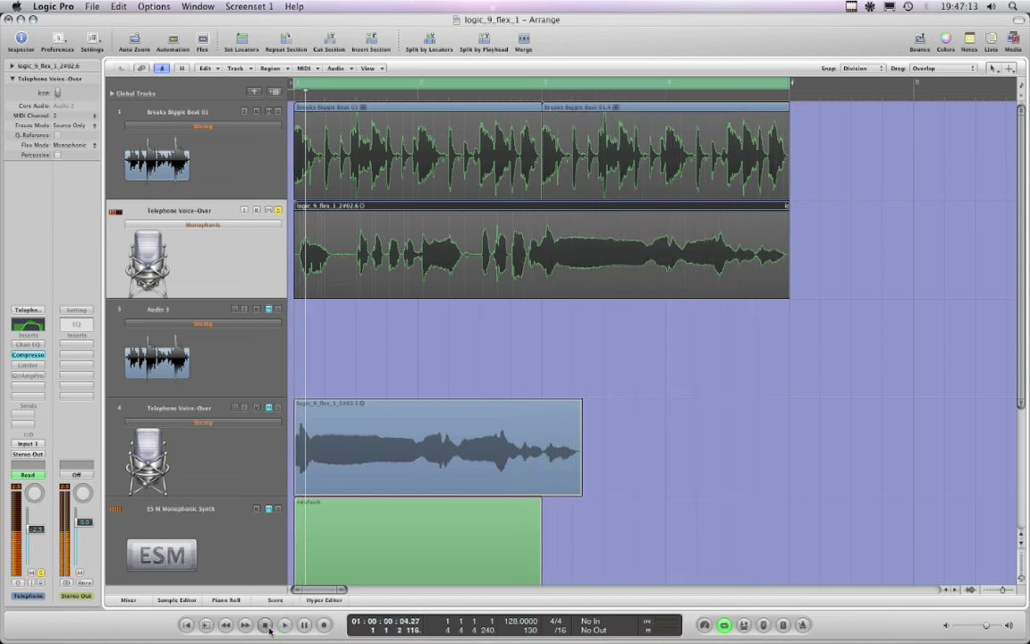
pyautogui.doubleClick(516, 621)
pyautogui.write('8')
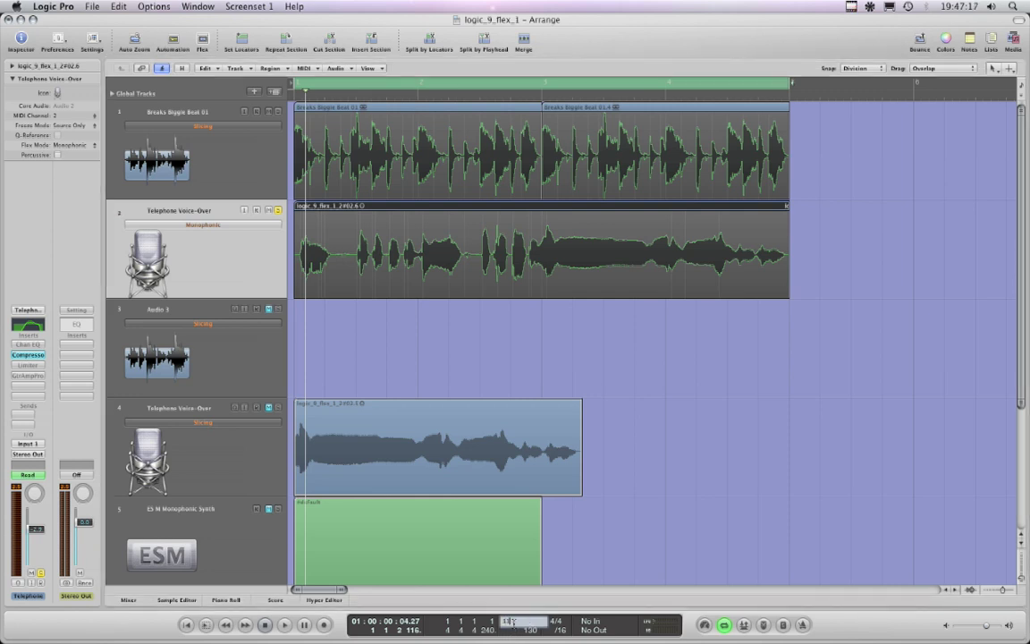
pyautogui.write('10')
pyautogui.press('Return')
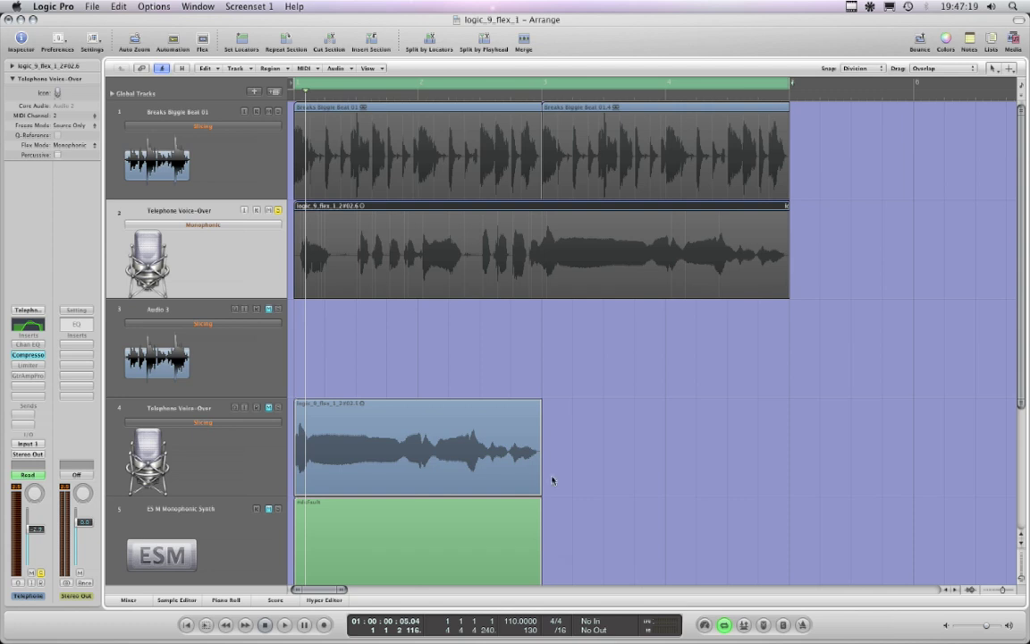
# Nudge the tempo up to 115, then drag it down to 95
pyautogui.click(515, 624)
pyautogui.moveTo(515, 623); pyautogui.dragTo(515, 619)
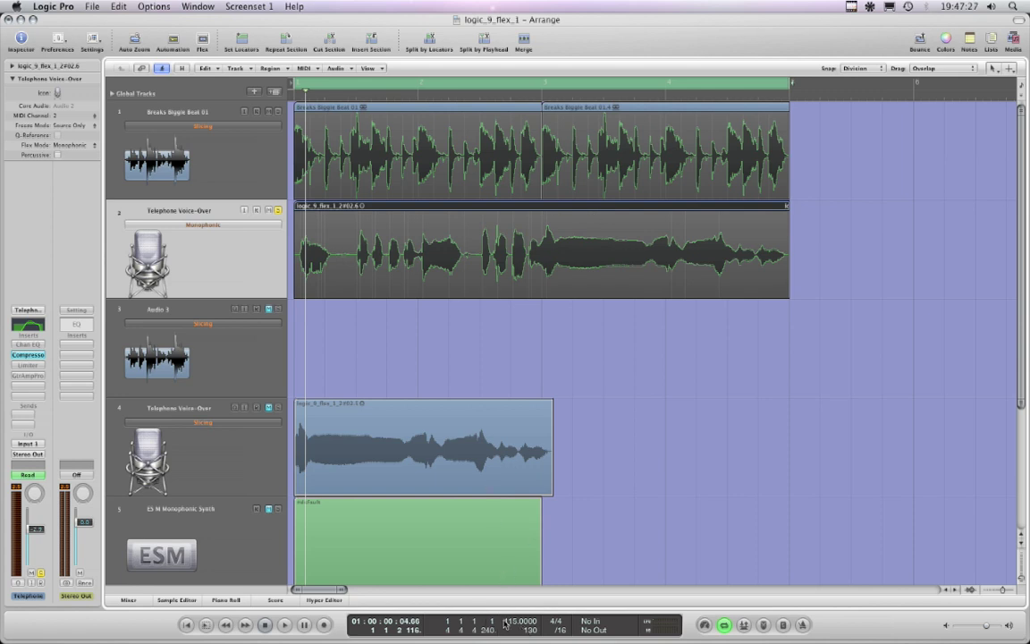
pyautogui.moveTo(511, 623)
pyautogui.mouseDown()
pyautogui.moveTo(511, 639)
pyautogui.moveTo(515, 630)
pyautogui.mouseUp()
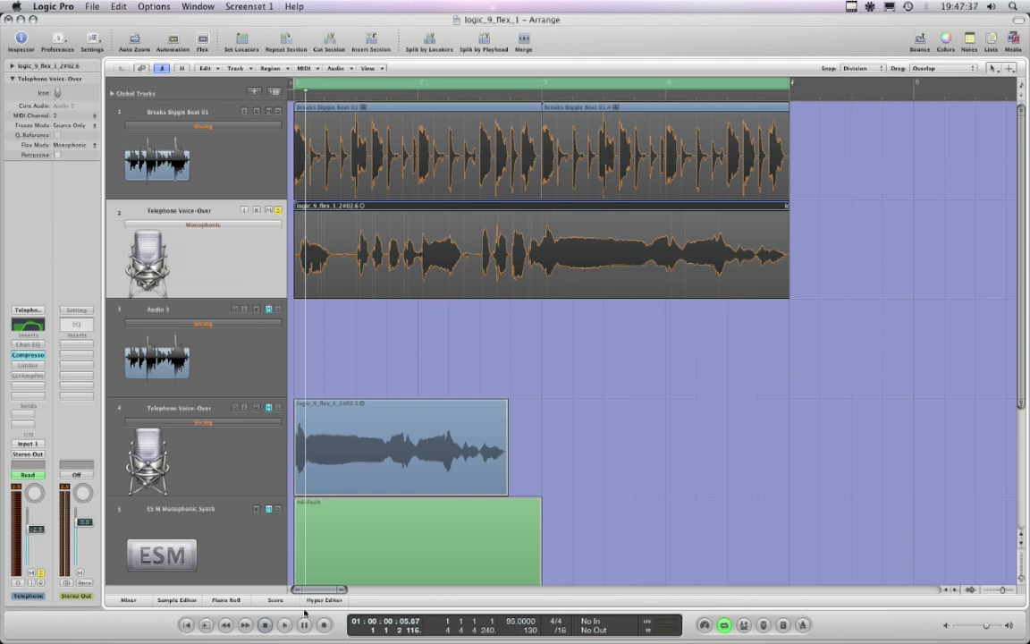
# Play the arrangement from the song start at 95 BPM, then stop
pyautogui.click(264, 625)
pyautogui.click(284, 625)
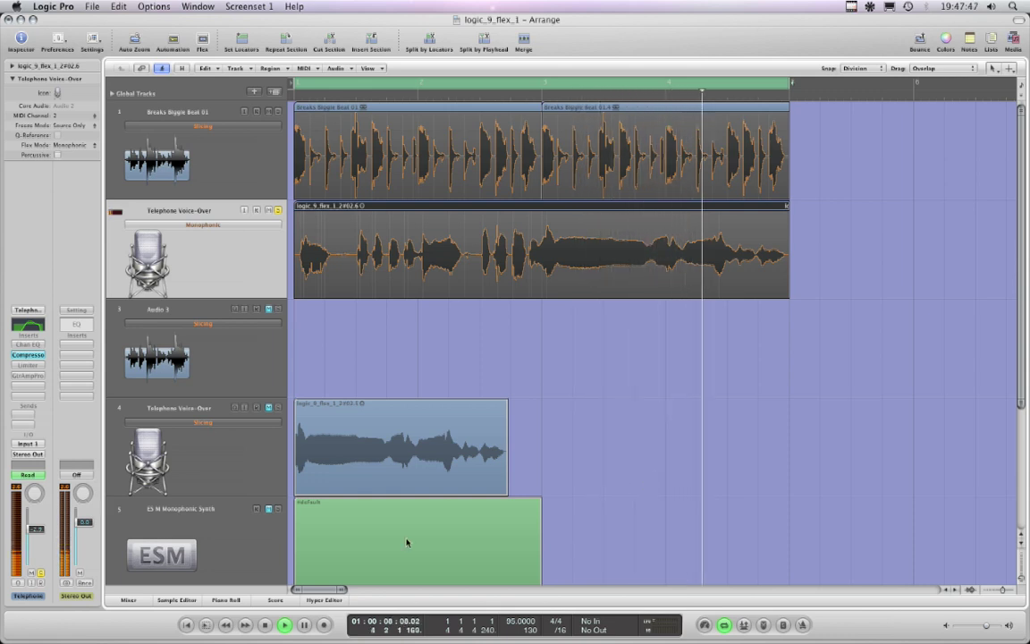
pyautogui.press('space')
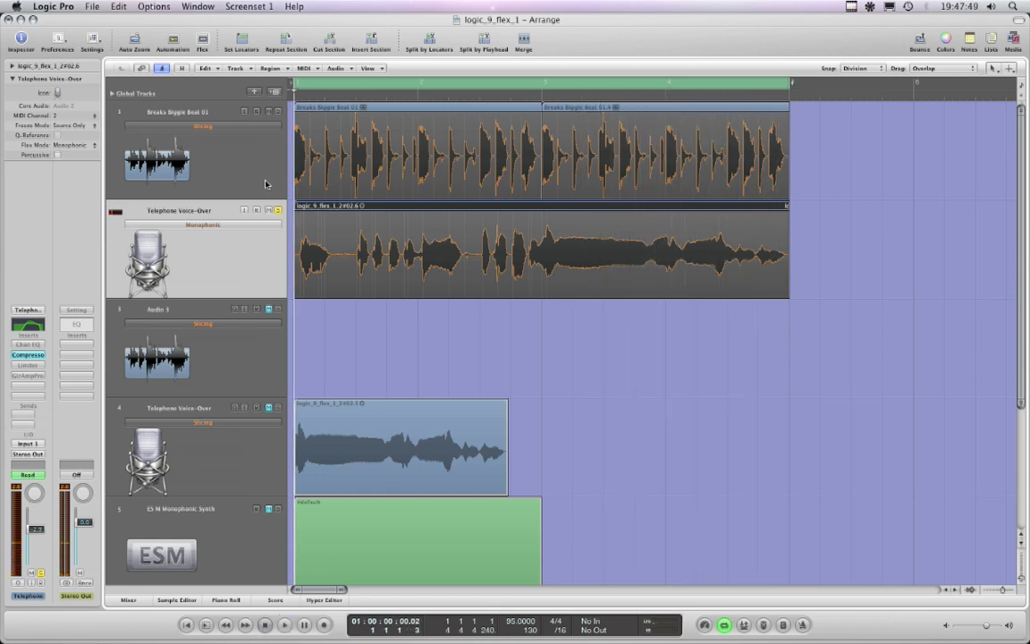
# Turn Flex on for the Breaks Biggie Beat 01 track, audition it, then raise the tempo to 110
pyautogui.click(277, 111)
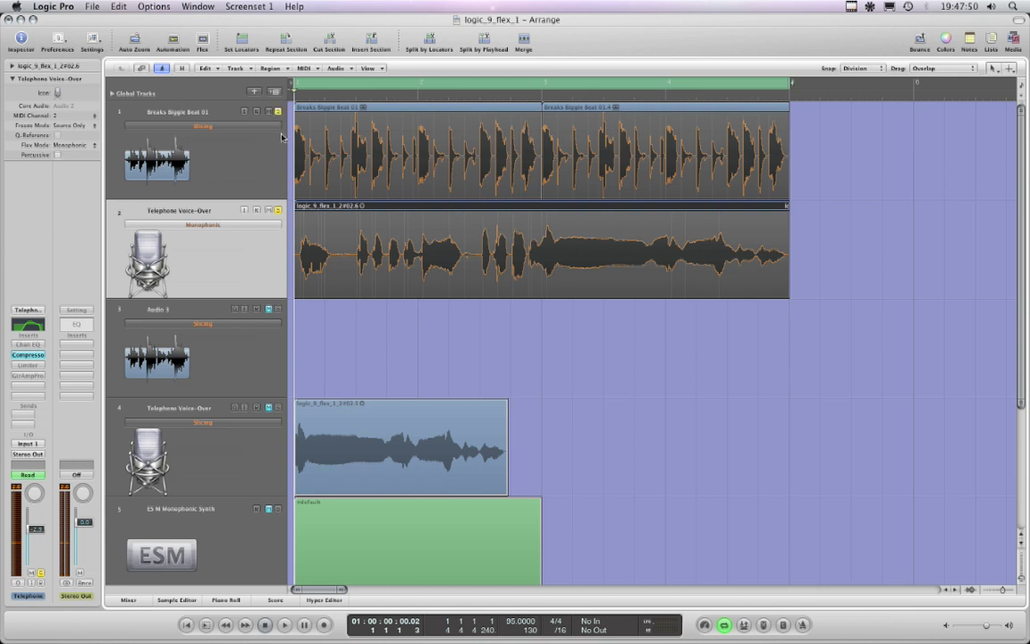
pyautogui.click(284, 625)
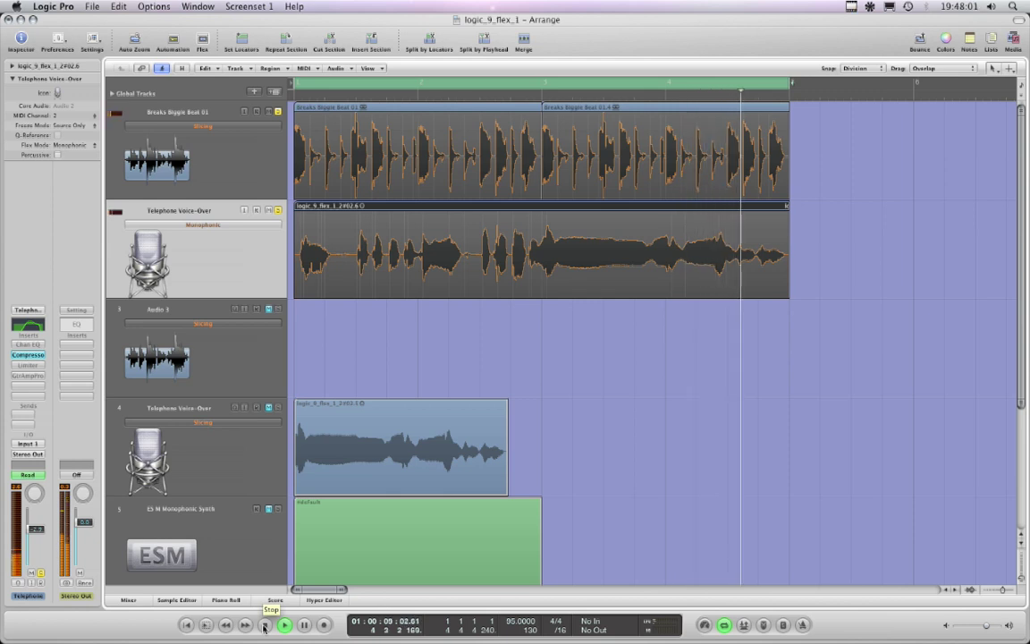
pyautogui.click(264, 626)
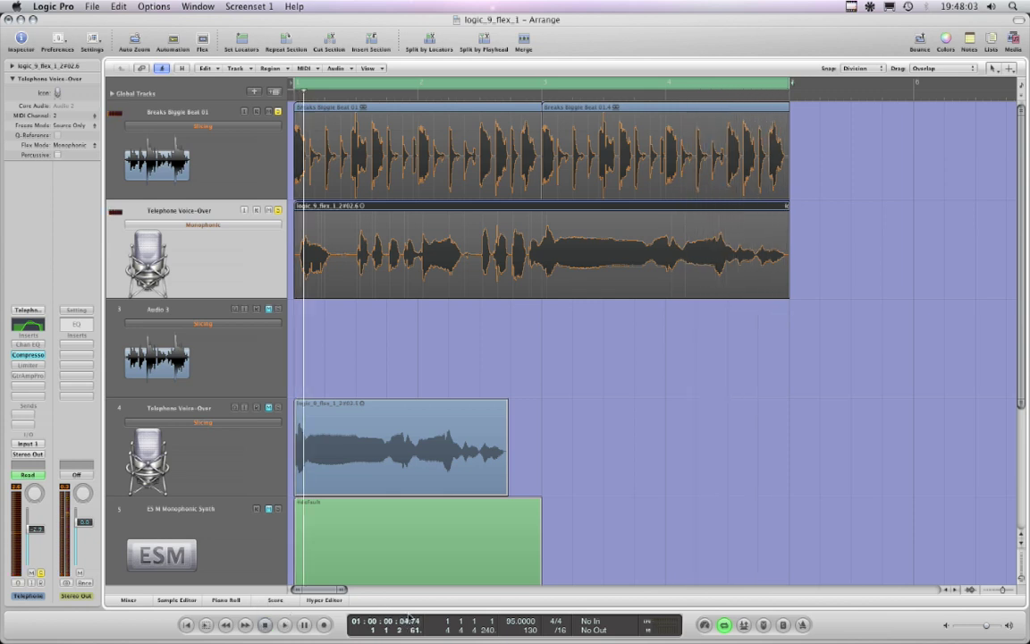
pyautogui.moveTo(516, 626); pyautogui.dragTo(517, 611)
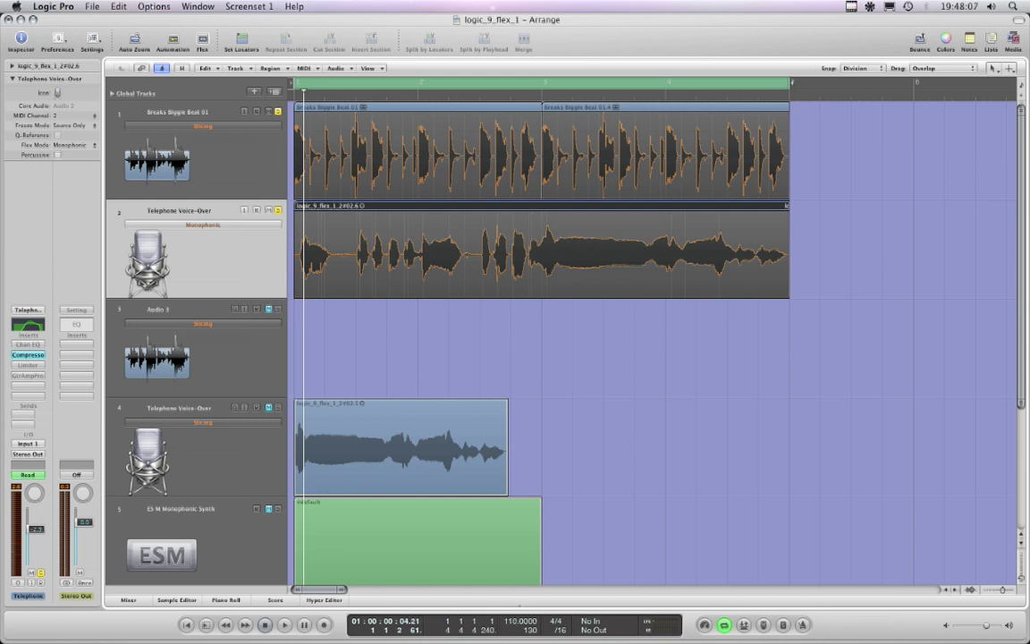
# Turn Flex off in Region parameters for the first Breaks Biggie Beat 01 region, then test a tempo raise and return to 110
pyautogui.click(850, 277)
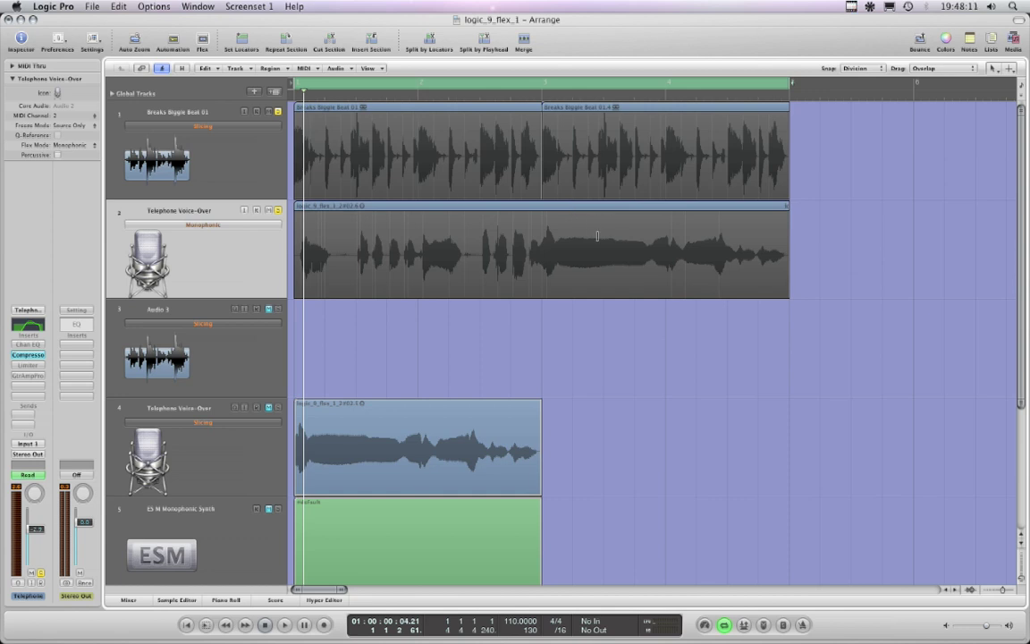
pyautogui.click(452, 112)
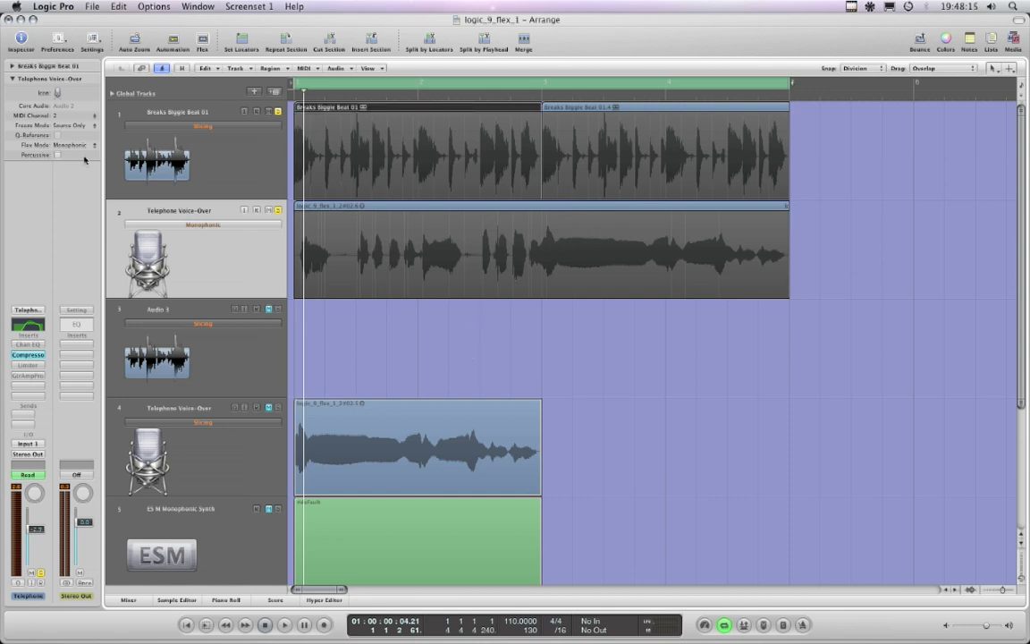
pyautogui.click(12, 67)
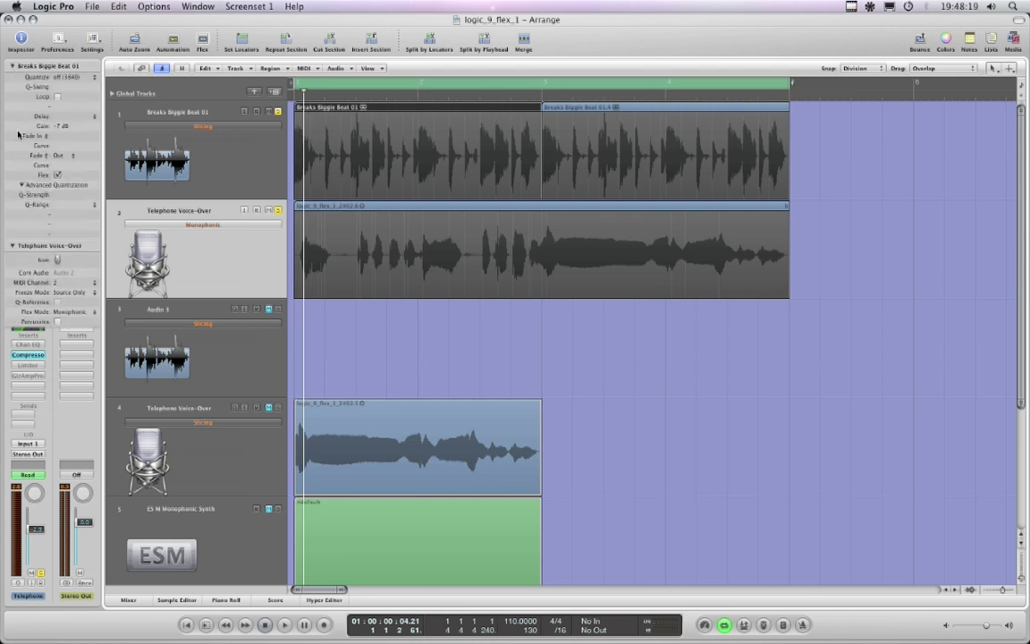
pyautogui.click(57, 175)
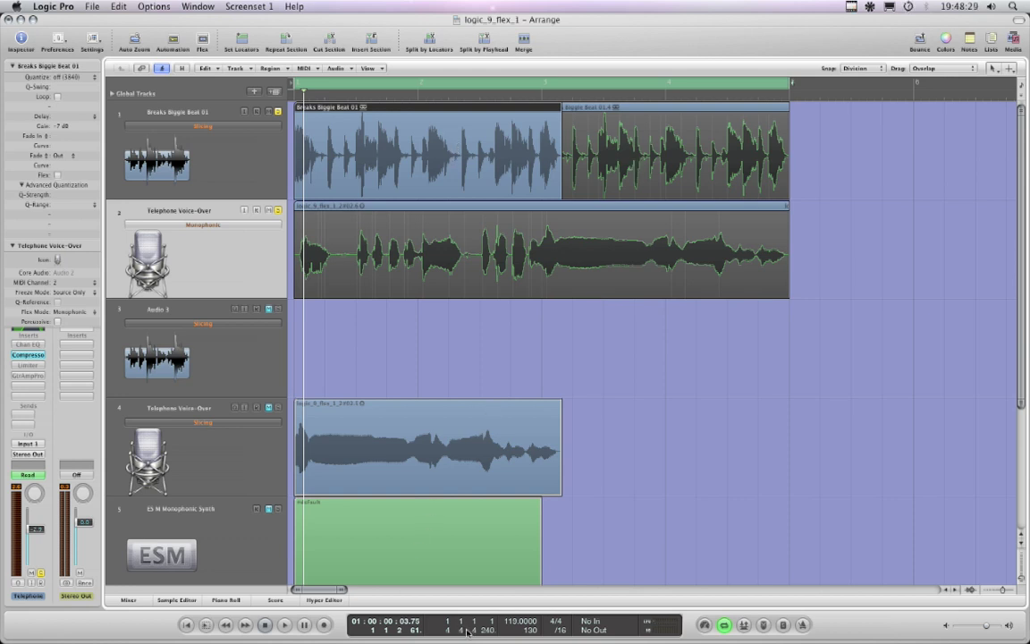
pyautogui.moveTo(515, 632); pyautogui.dragTo(515, 625)
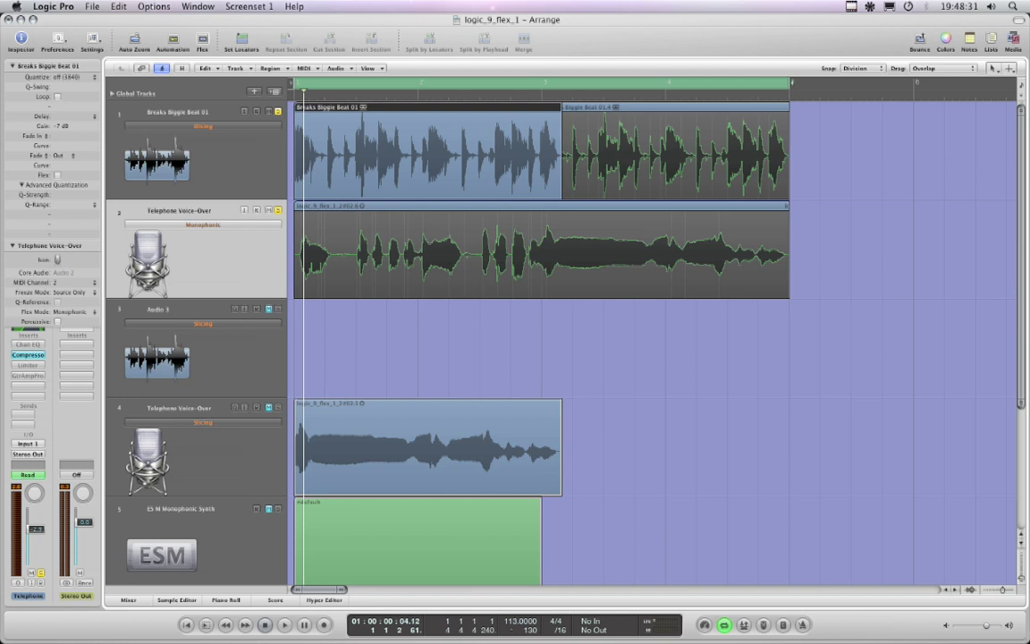
pyautogui.moveTo(519, 621); pyautogui.dragTo(519, 624)
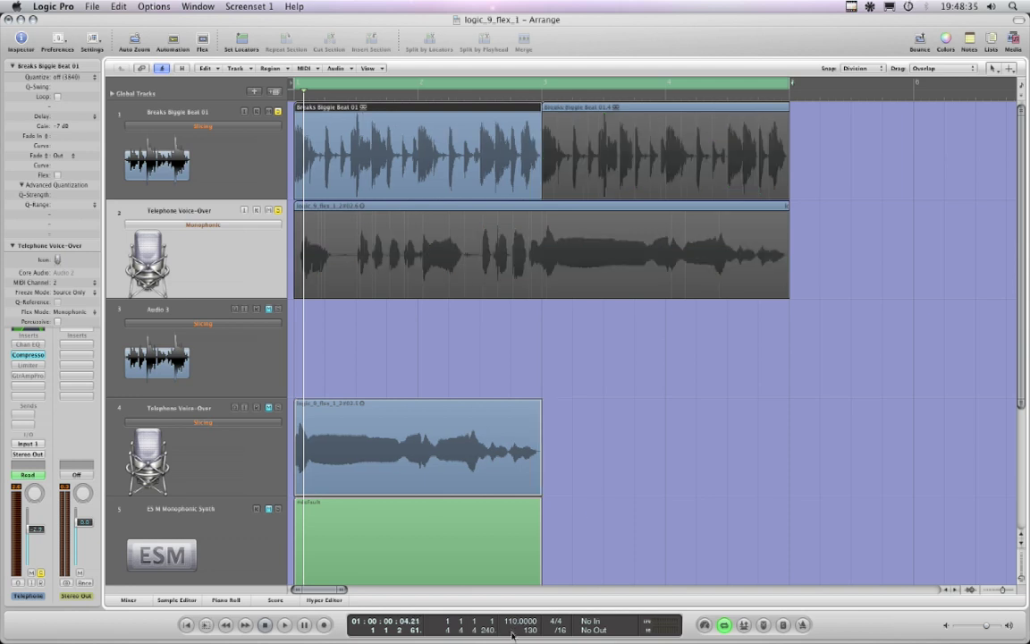